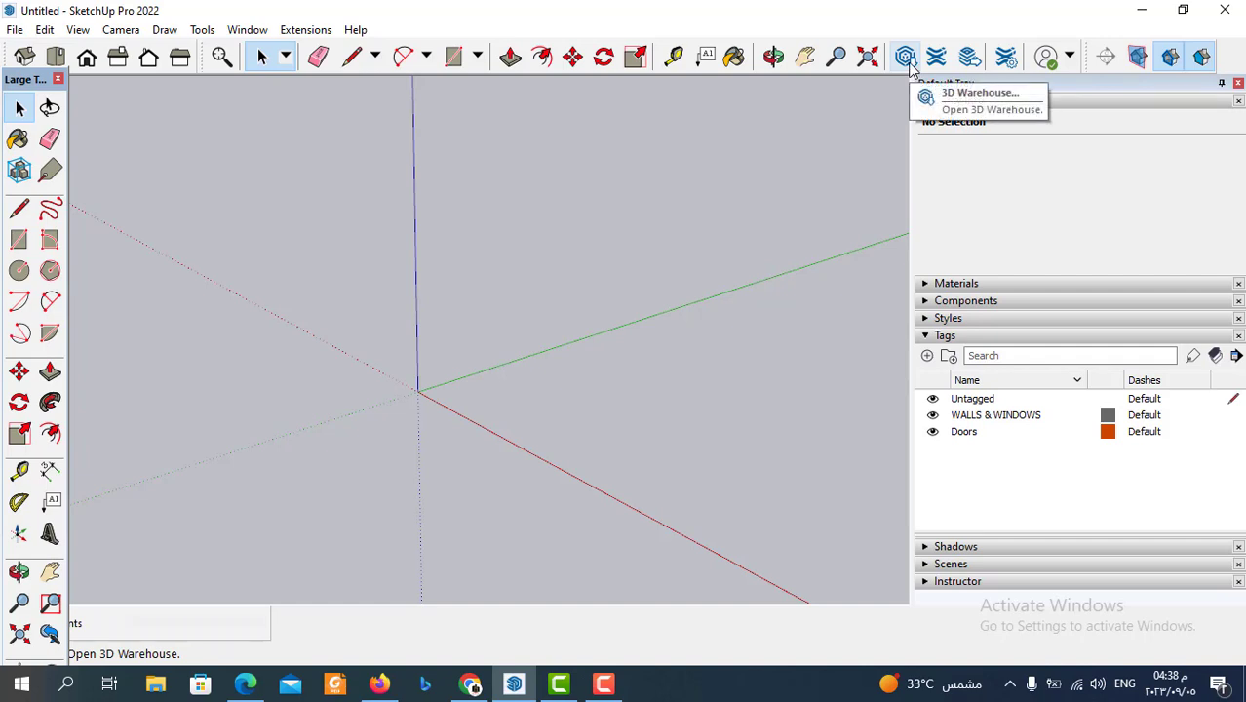
# Step: Open 3D Warehouse, return to its home page, check the account menu, and maximize the window
pyautogui.click(906, 57)
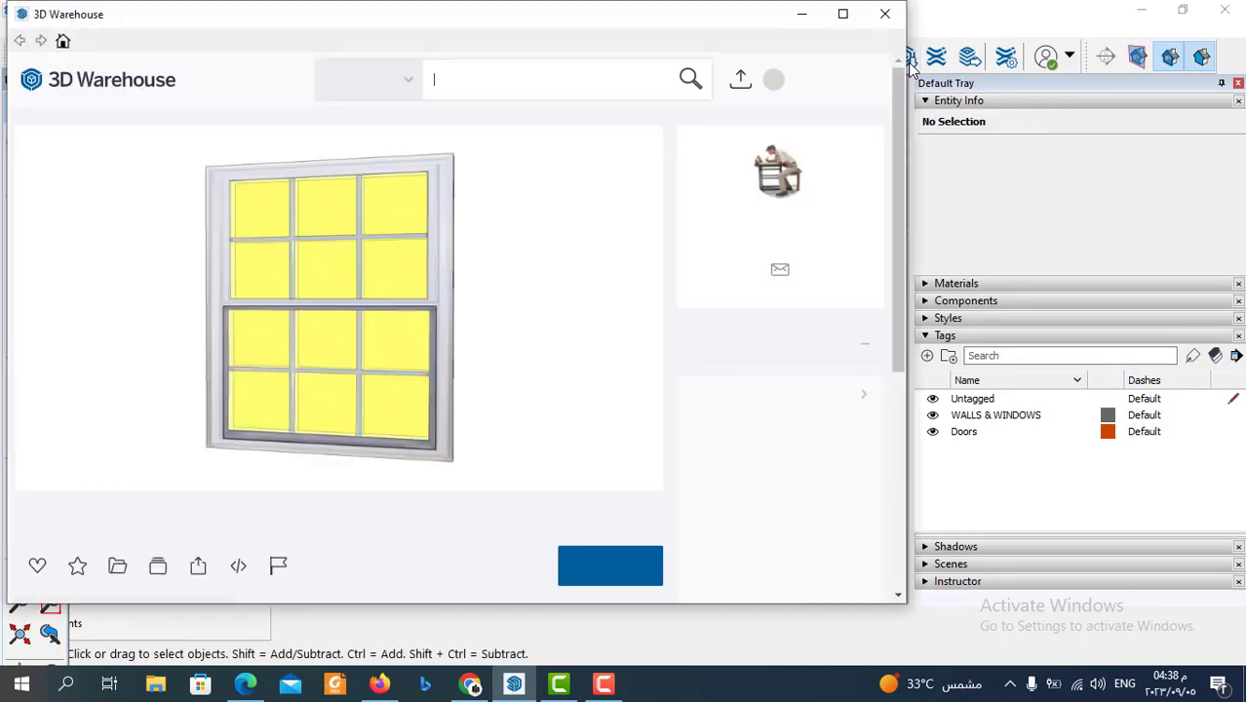
pyautogui.click(62, 40)
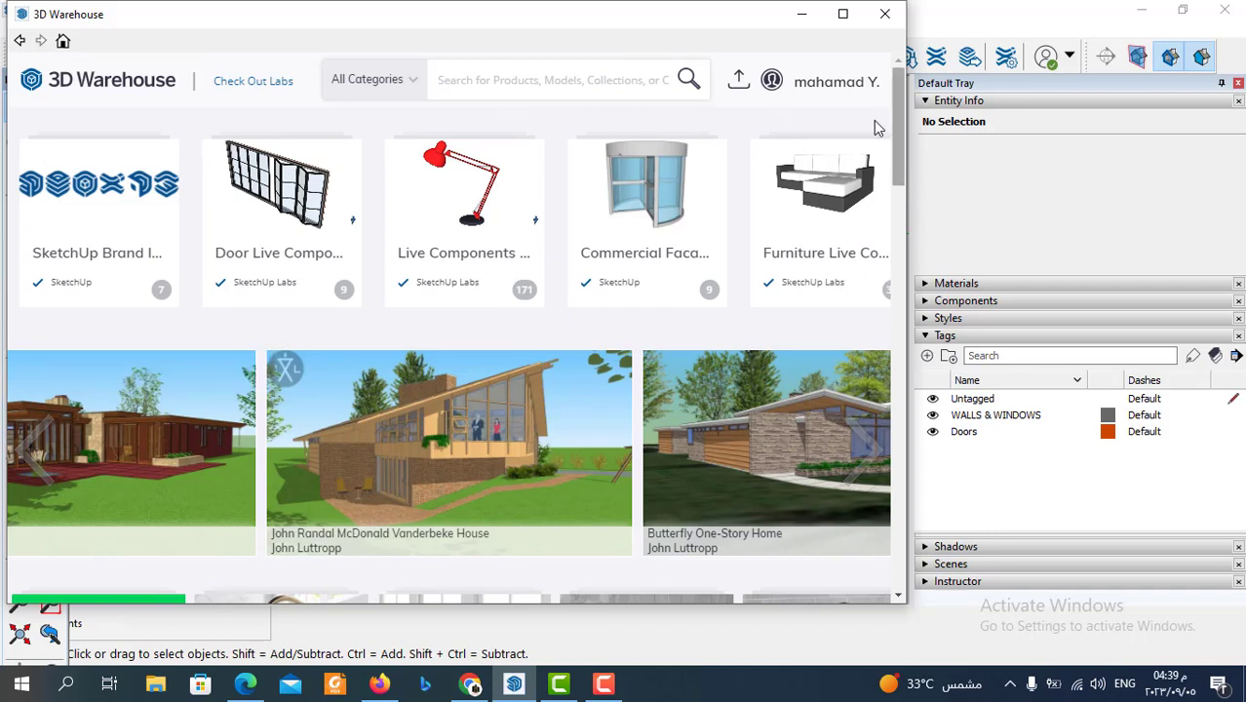
pyautogui.click(856, 90)
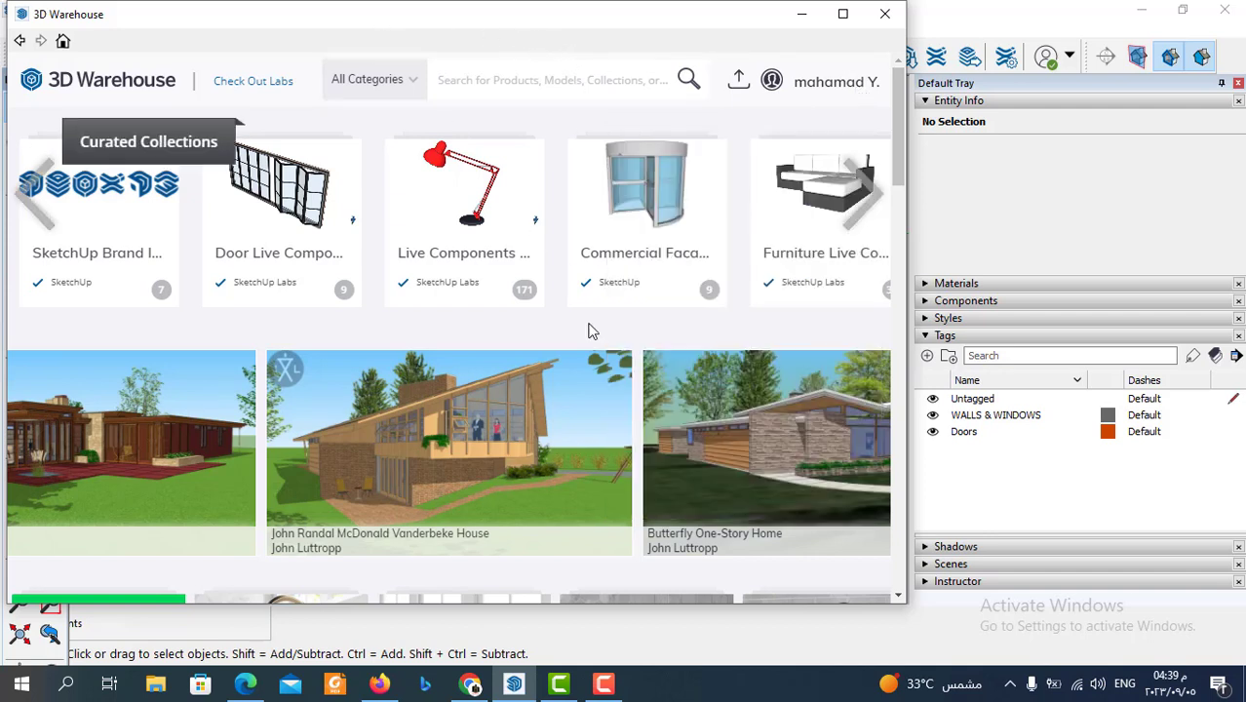
pyautogui.click(842, 18)
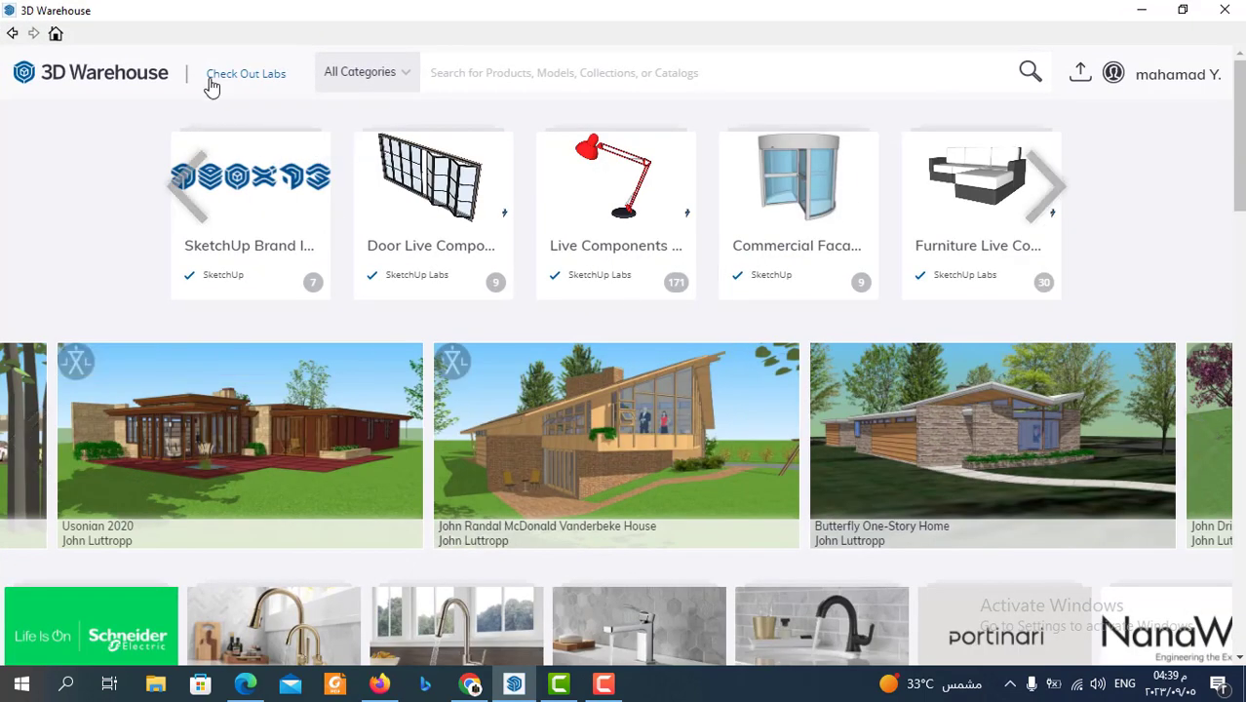
# Step: Glance at All Categories, then scroll to Featured Commercial Models and pick the MultiSlide door
pyautogui.click(408, 80)
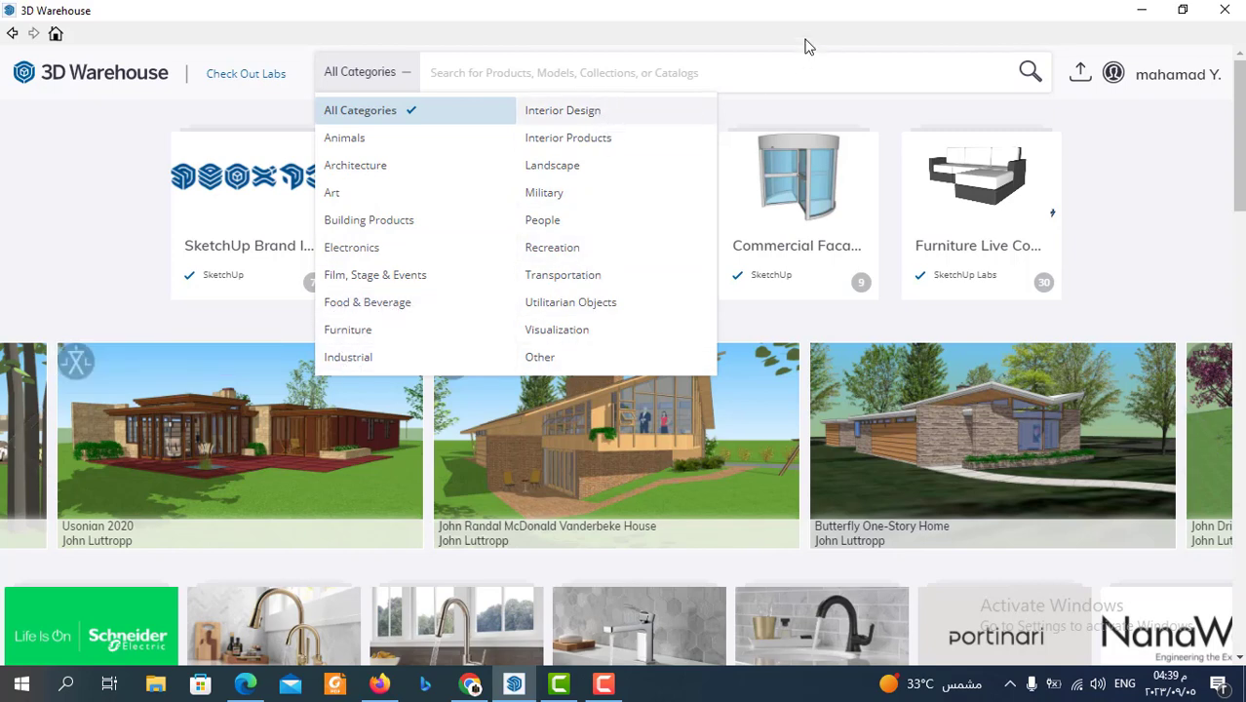
pyautogui.click(897, 169)
pyautogui.moveTo(928, 315)
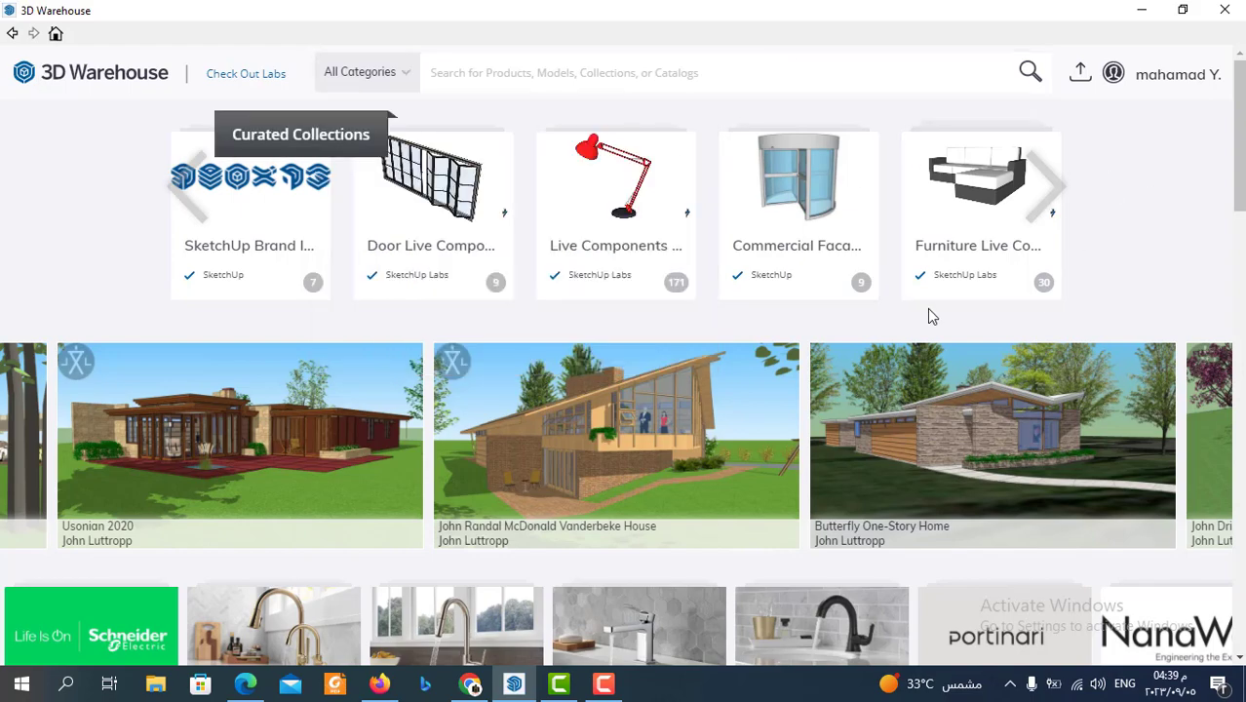
pyautogui.scroll(-3, 792, 285)
pyautogui.scroll(3, 792, 290)
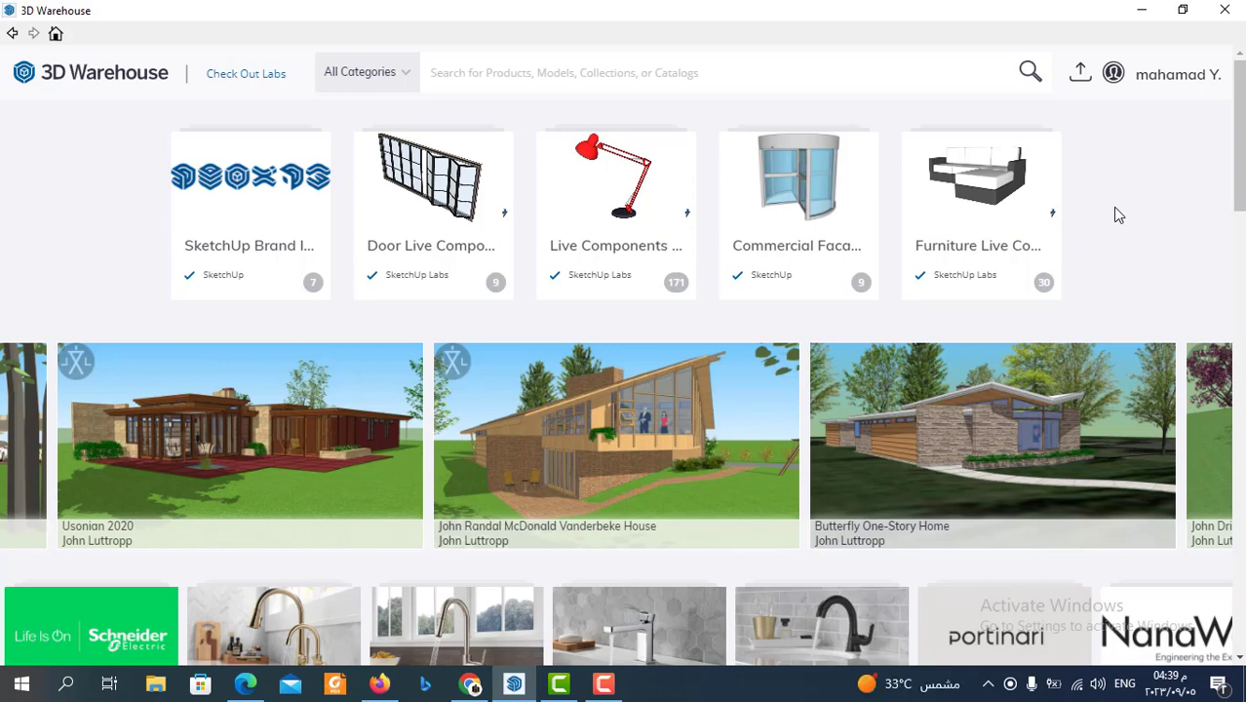
pyautogui.scroll(-2, 937, 272)
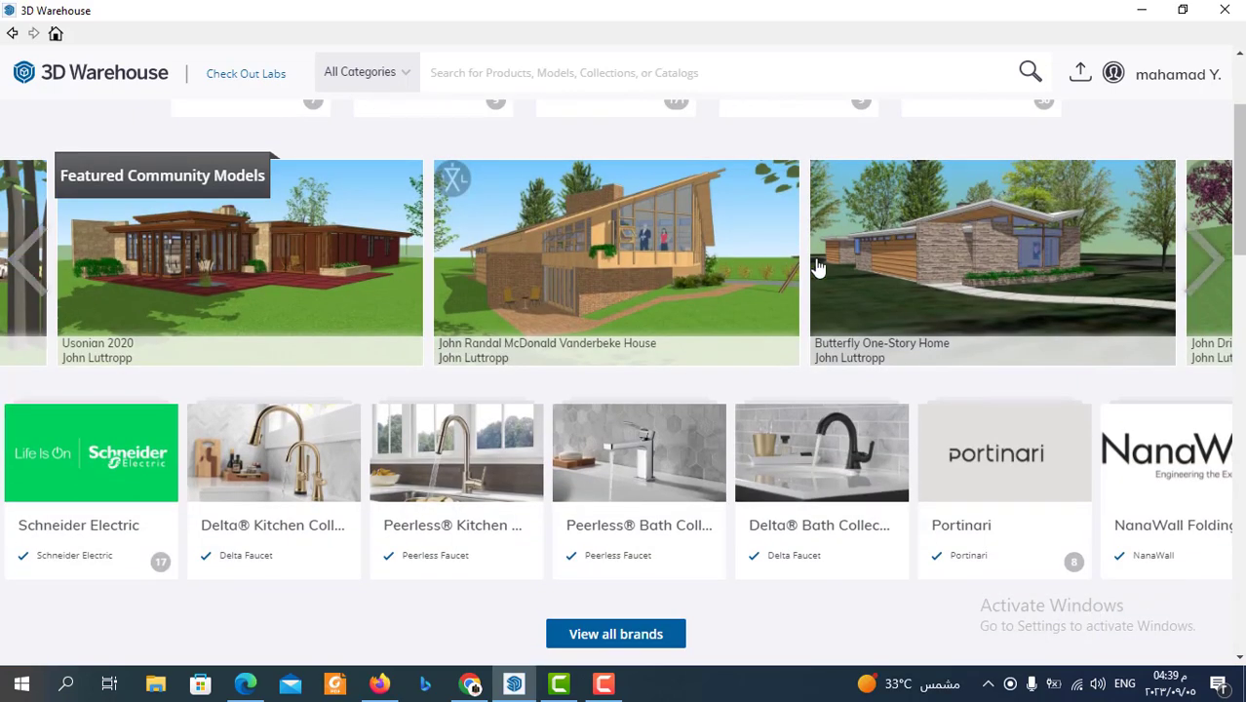
pyautogui.moveTo(240, 444)
pyautogui.scroll(-3, 720, 329)
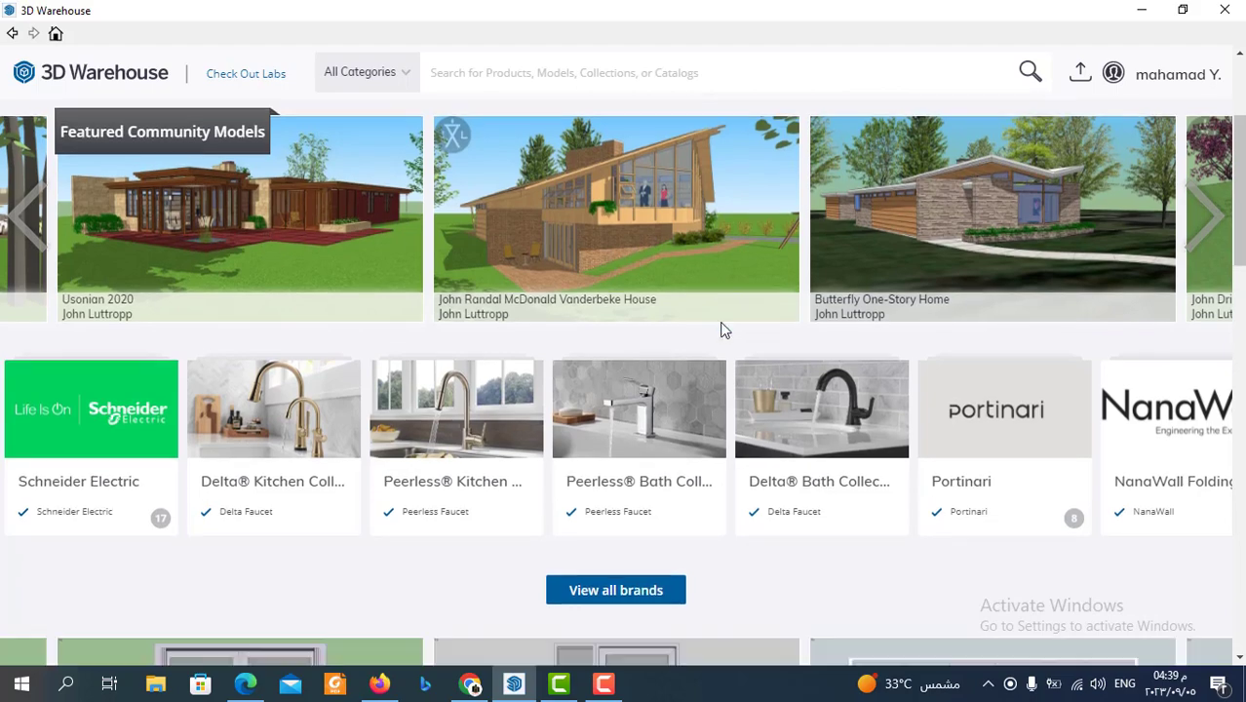
pyautogui.scroll(-3, 644, 264)
pyautogui.scroll(-1, 653, 272)
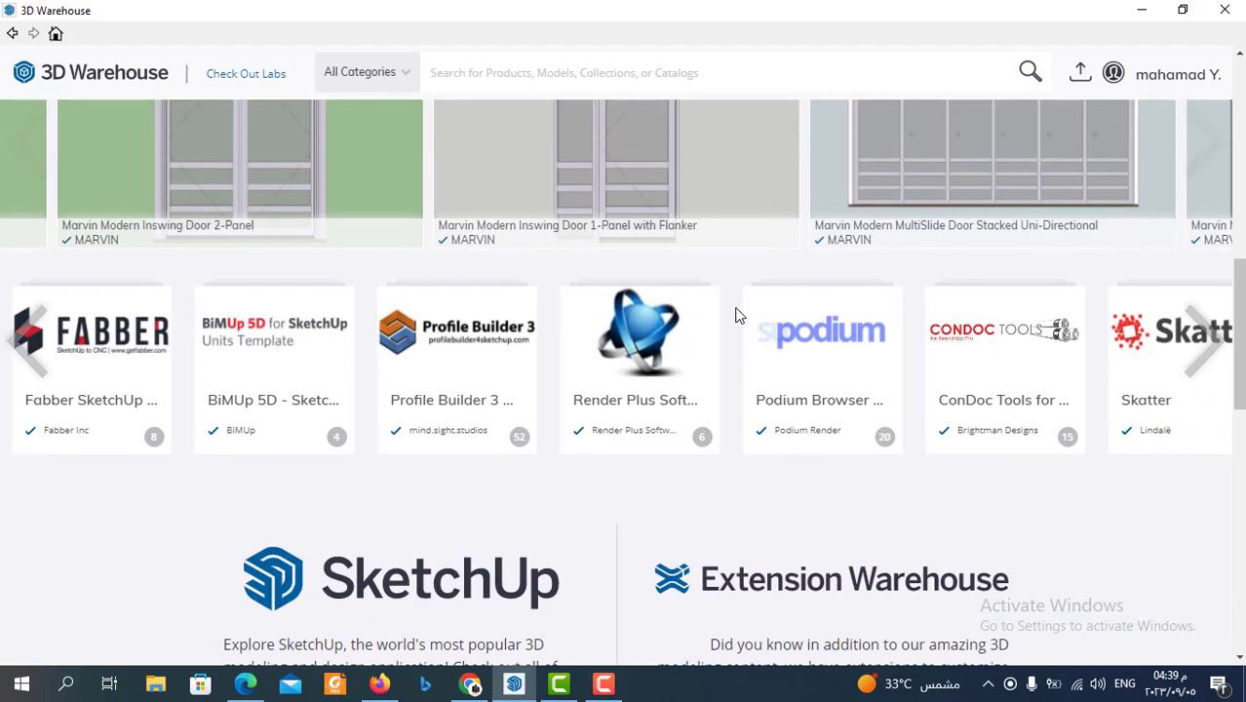
pyautogui.scroll(1, 736, 314)
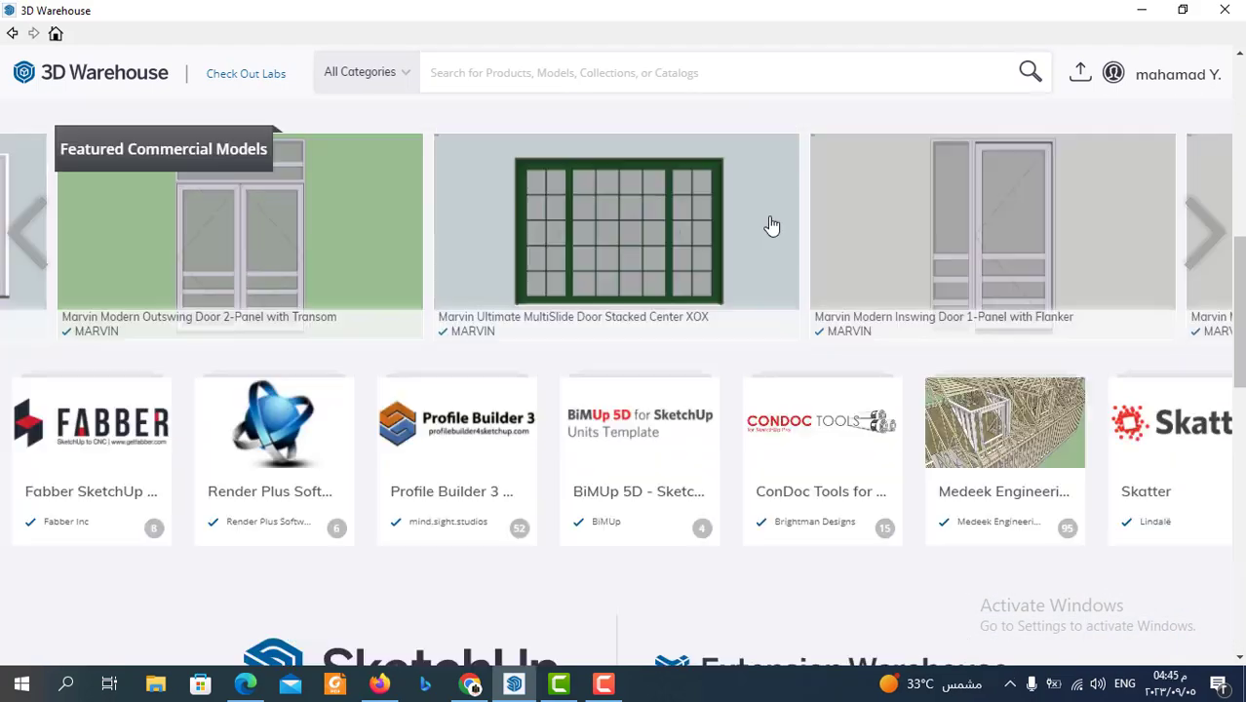
pyautogui.click(660, 255)
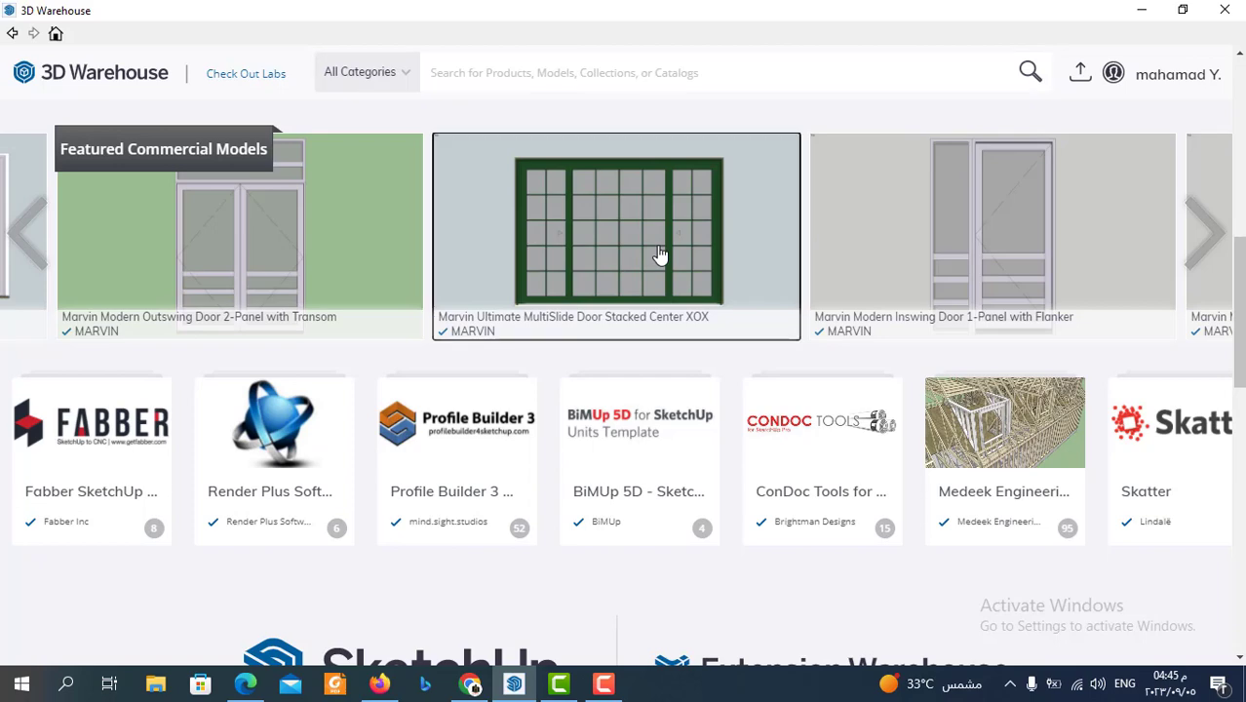
# Step: Open the Marvin Ultimate MultiSlide Door Stacked Center XOX page and load its 3D preview
pyautogui.click(609, 323)
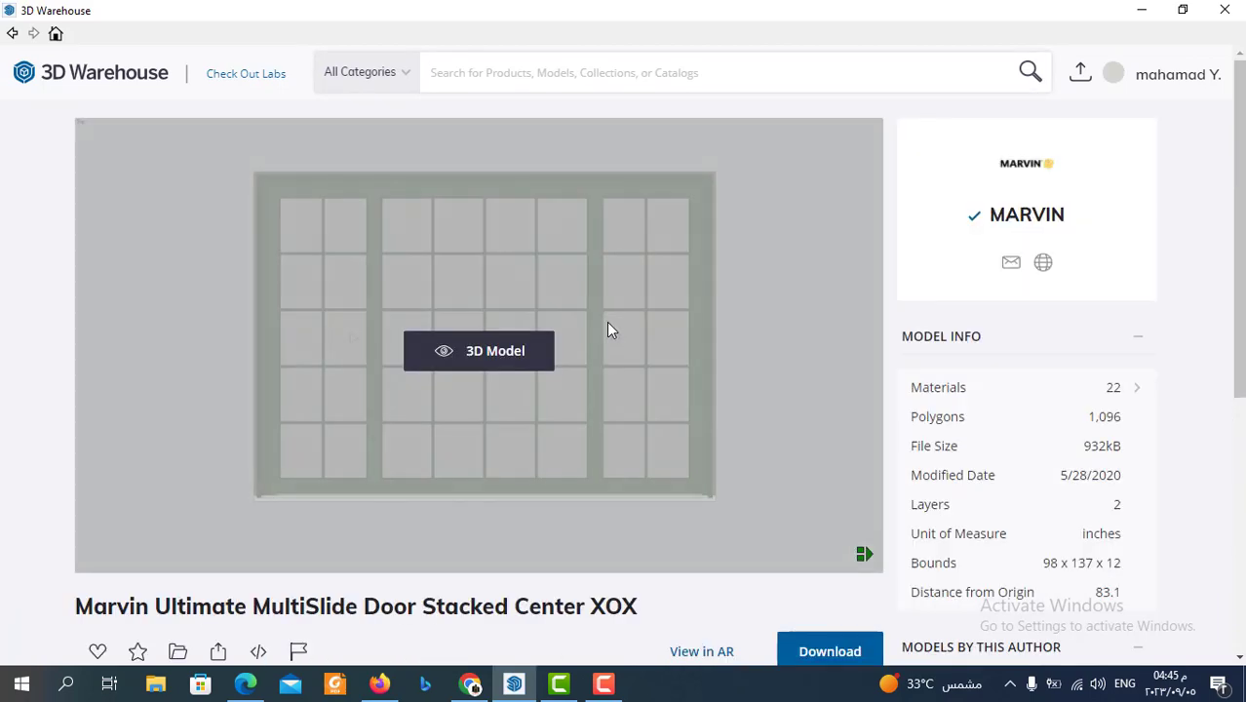
pyautogui.scroll(-2, 741, 263)
pyautogui.scroll(2, 799, 283)
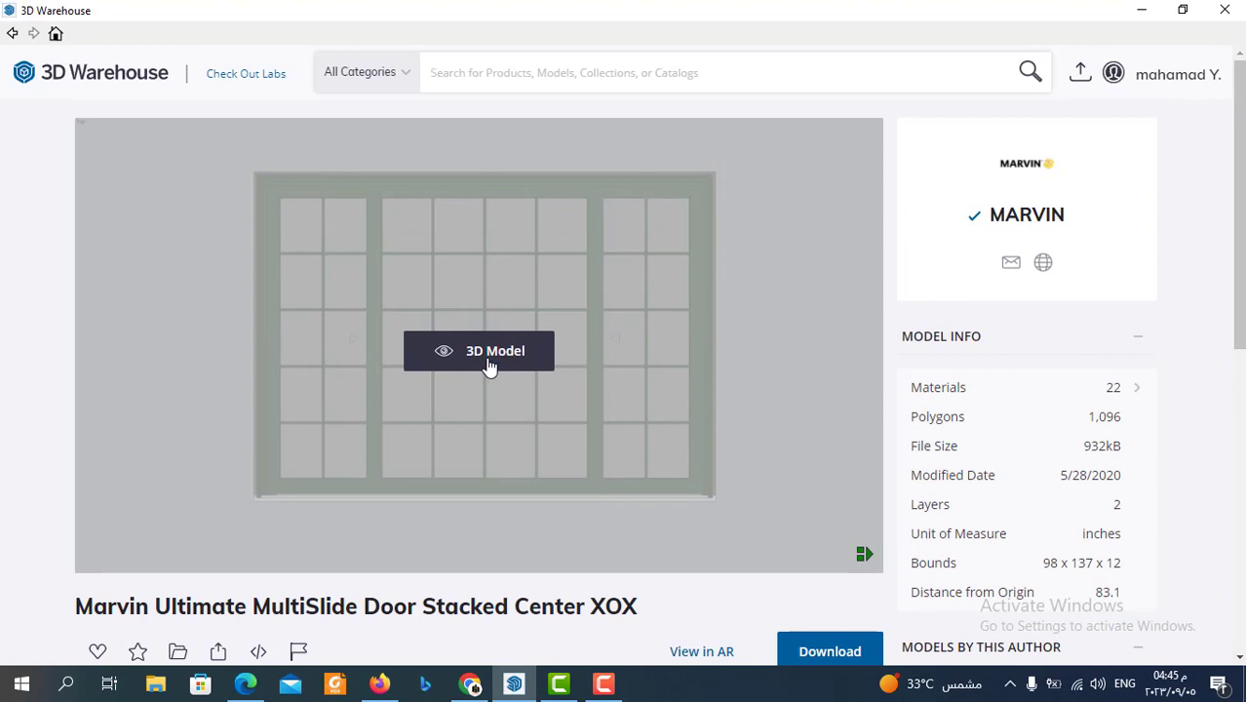
pyautogui.click(493, 356)
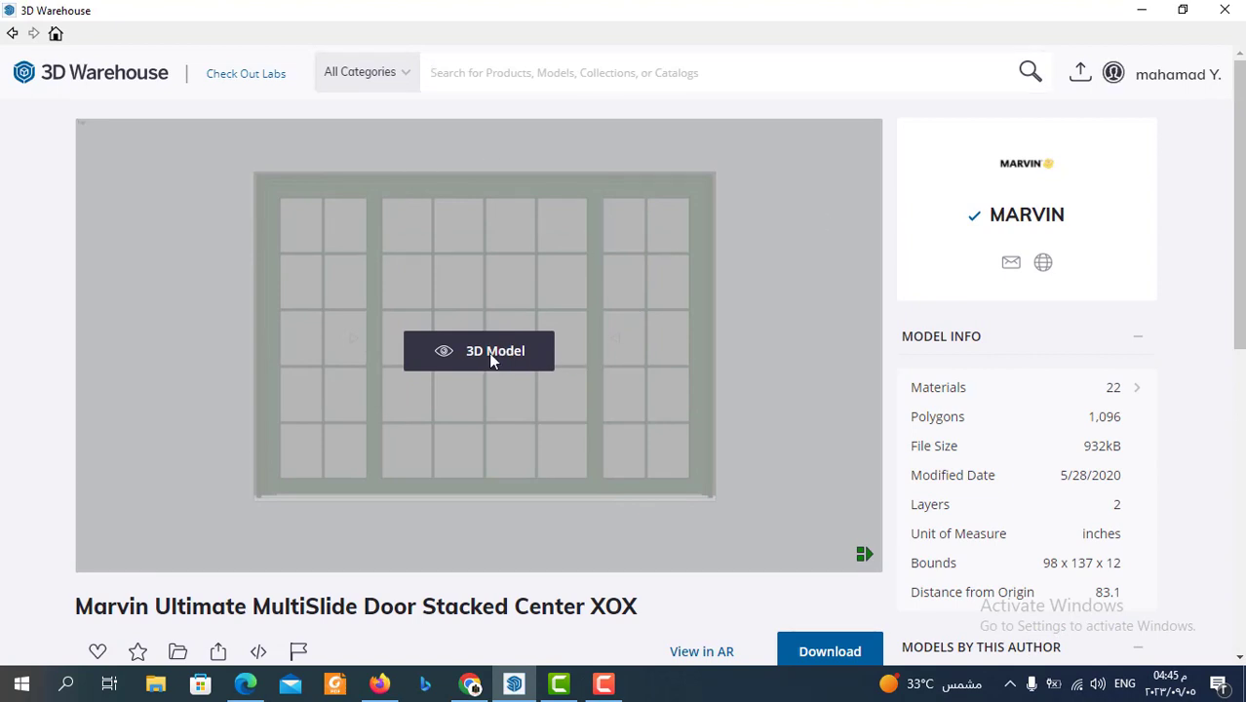
pyautogui.click(493, 359)
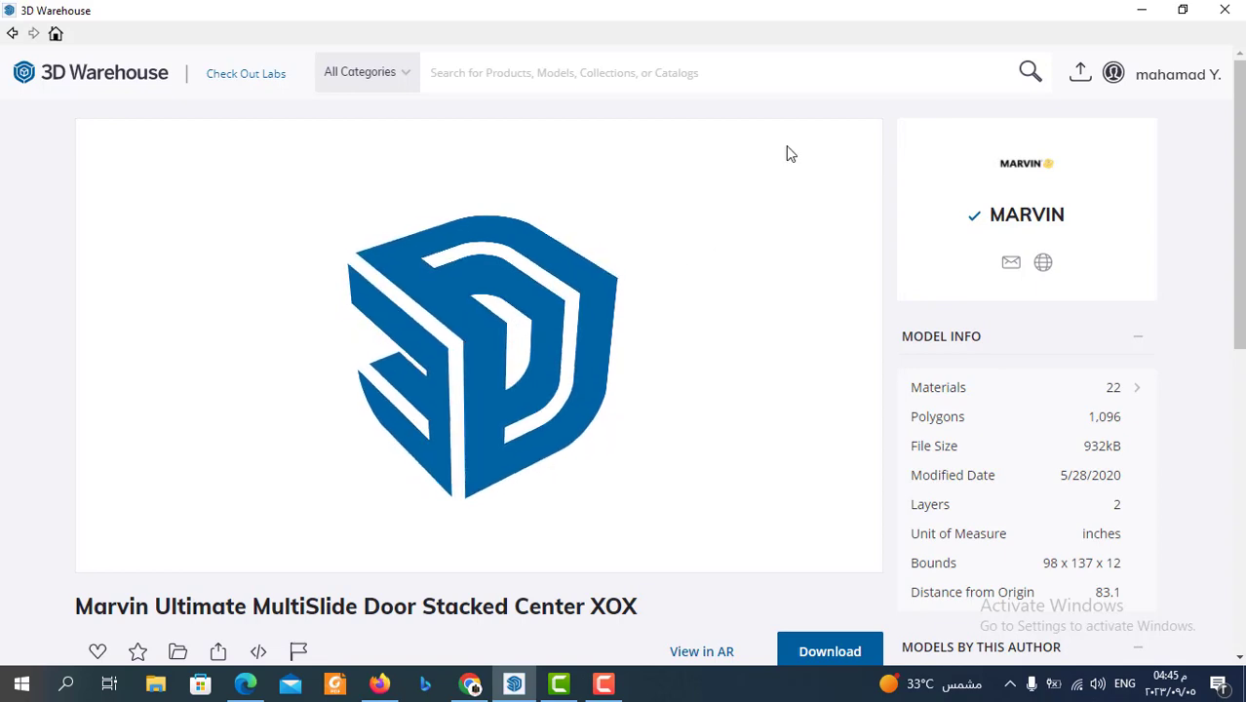
pyautogui.scroll(-2, 772, 167)
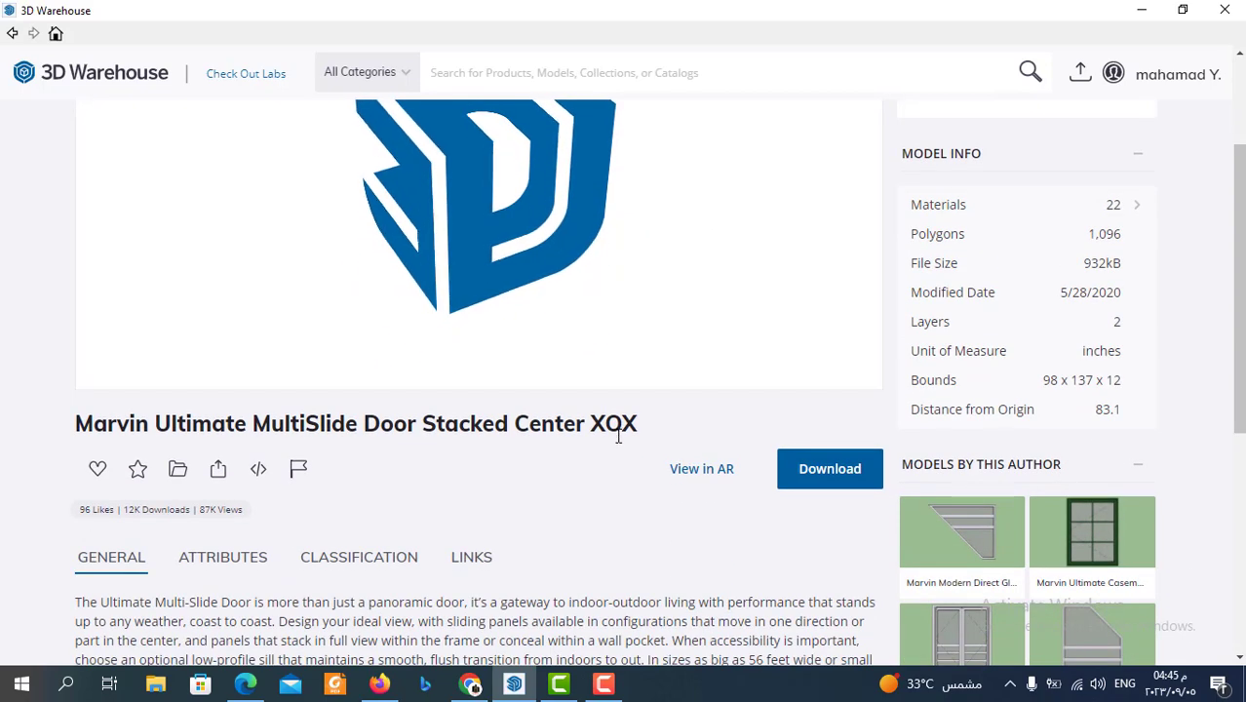
pyautogui.scroll(-2, 712, 323)
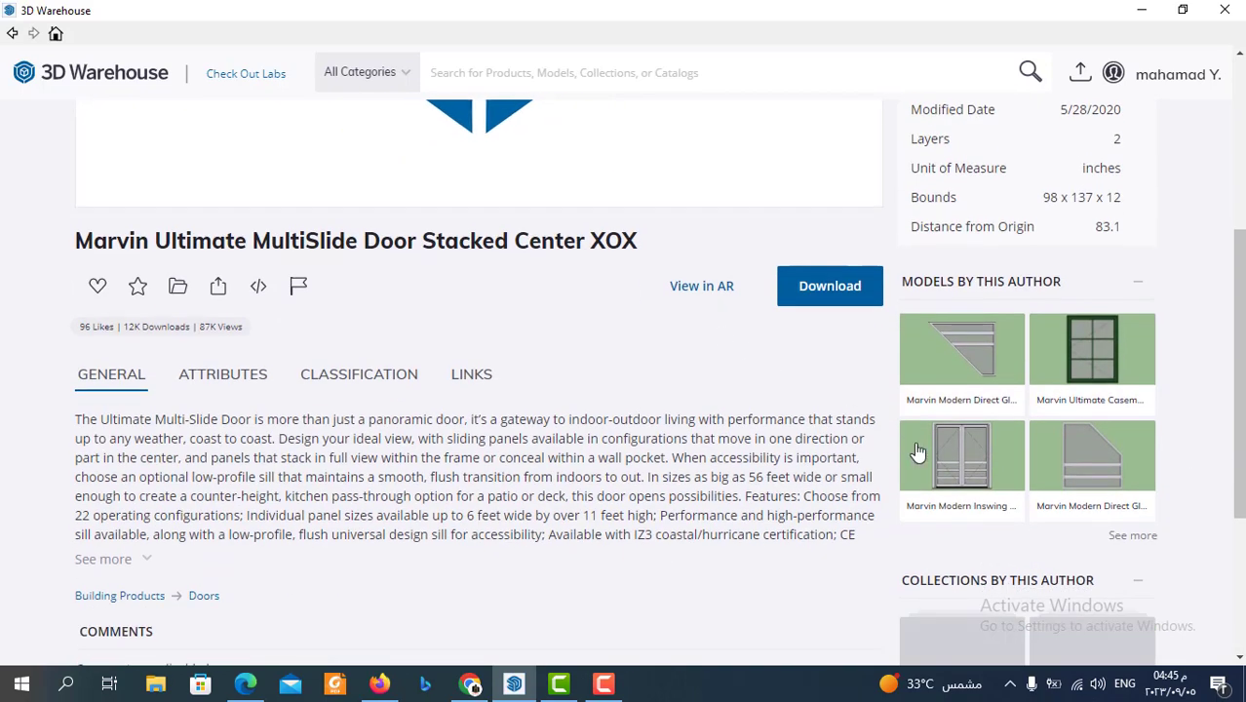
pyautogui.scroll(-1, 1018, 419)
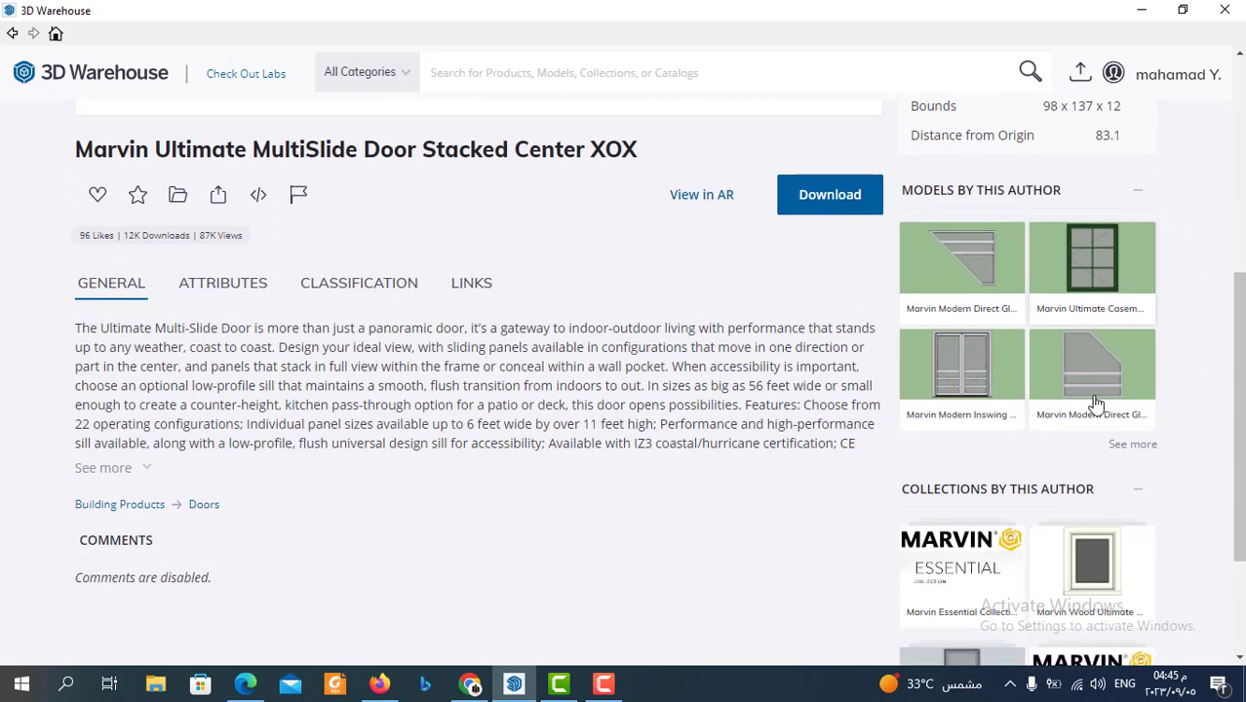
pyautogui.scroll(-2, 1086, 395)
pyautogui.scroll(3, 745, 416)
pyautogui.scroll(3, 743, 409)
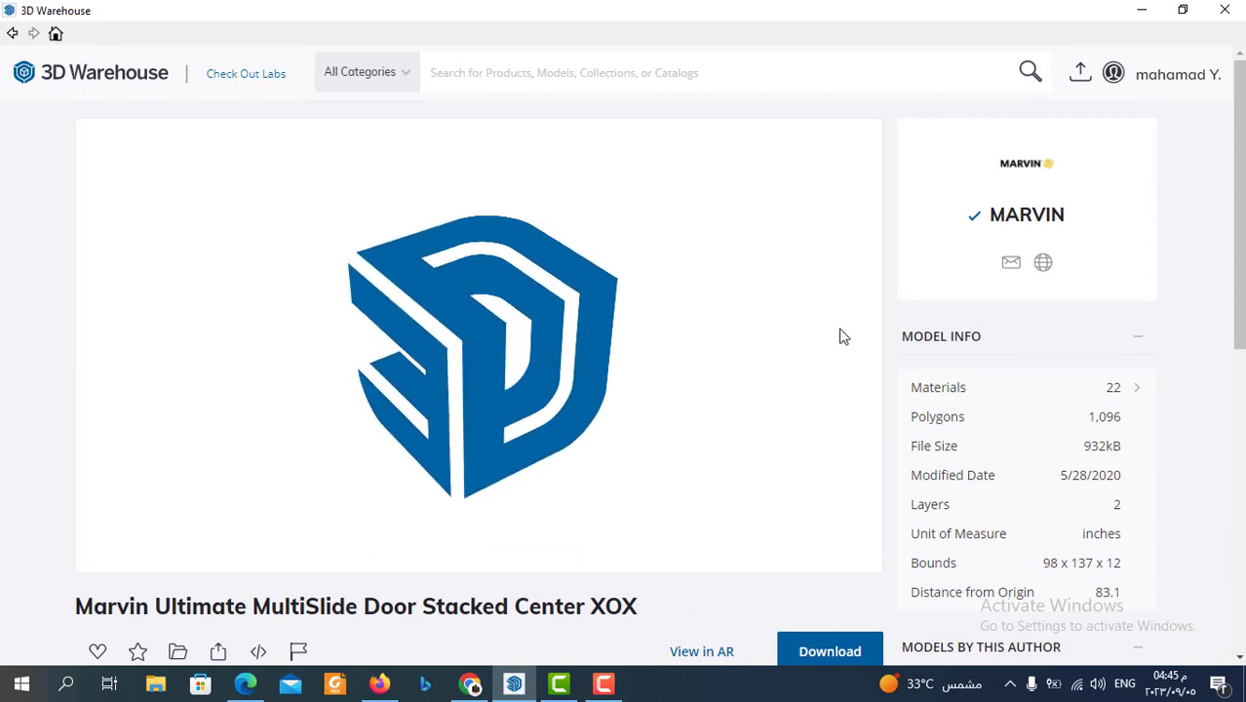
pyautogui.scroll(-1, 840, 337)
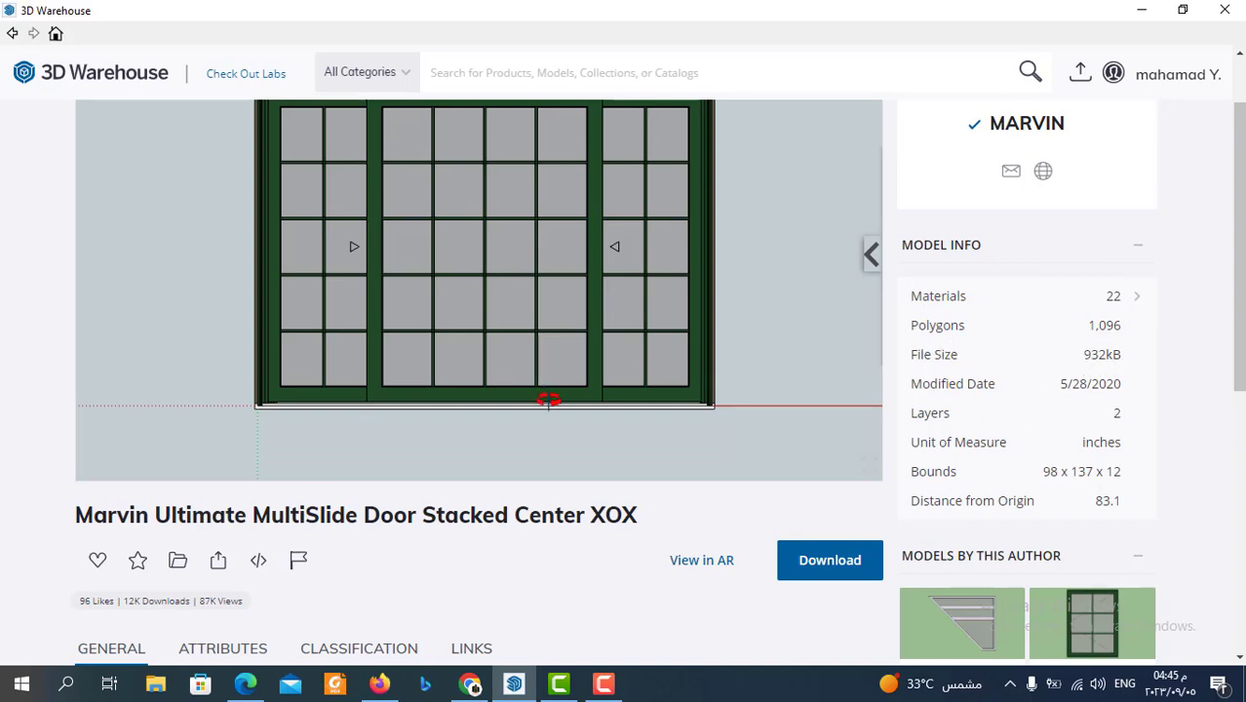
# Step: Orbit the door preview to frontal and angled views, then show the AR QR code
pyautogui.moveTo(551, 404); pyautogui.dragTo(656, 412)
pyautogui.moveTo(634, 313)
pyautogui.mouseDown()
pyautogui.moveTo(523, 277)
pyautogui.moveTo(659, 186)
pyautogui.moveTo(559, 61)
pyautogui.moveTo(575, 370)
pyautogui.moveTo(688, 469)
pyautogui.moveTo(685, 422)
pyautogui.mouseUp()
pyautogui.moveTo(714, 293); pyautogui.dragTo(711, 241)
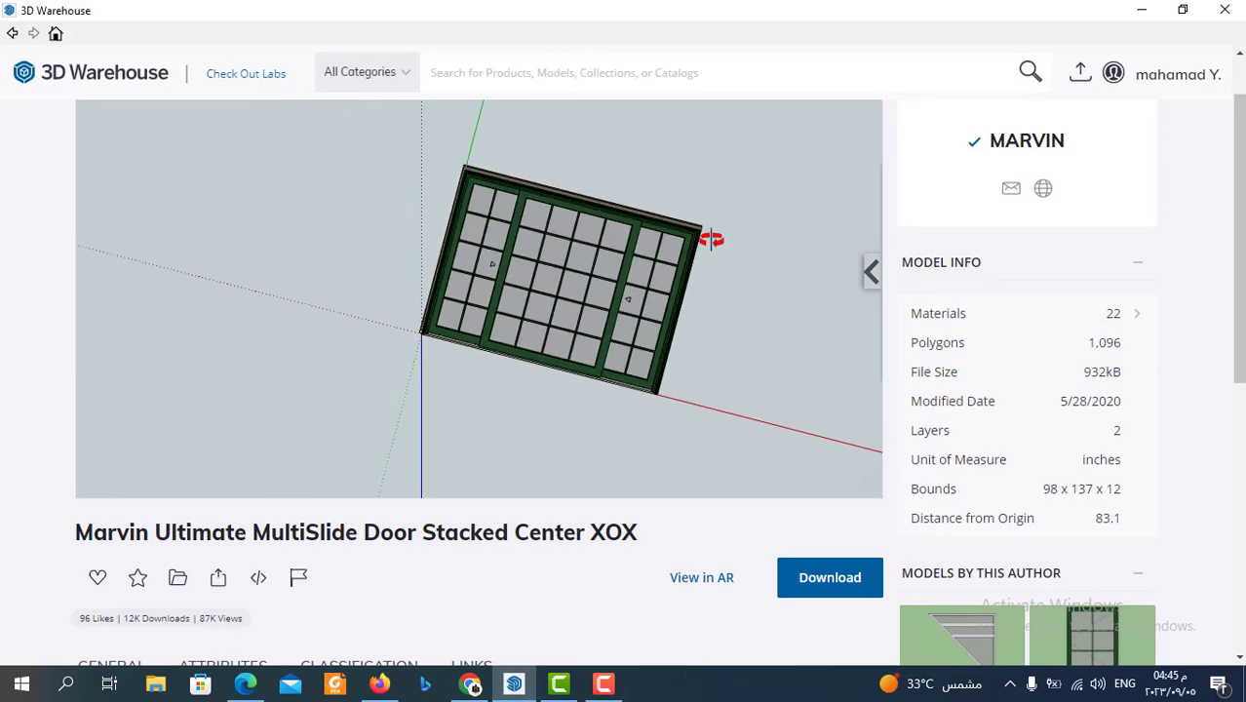
pyautogui.click(663, 579)
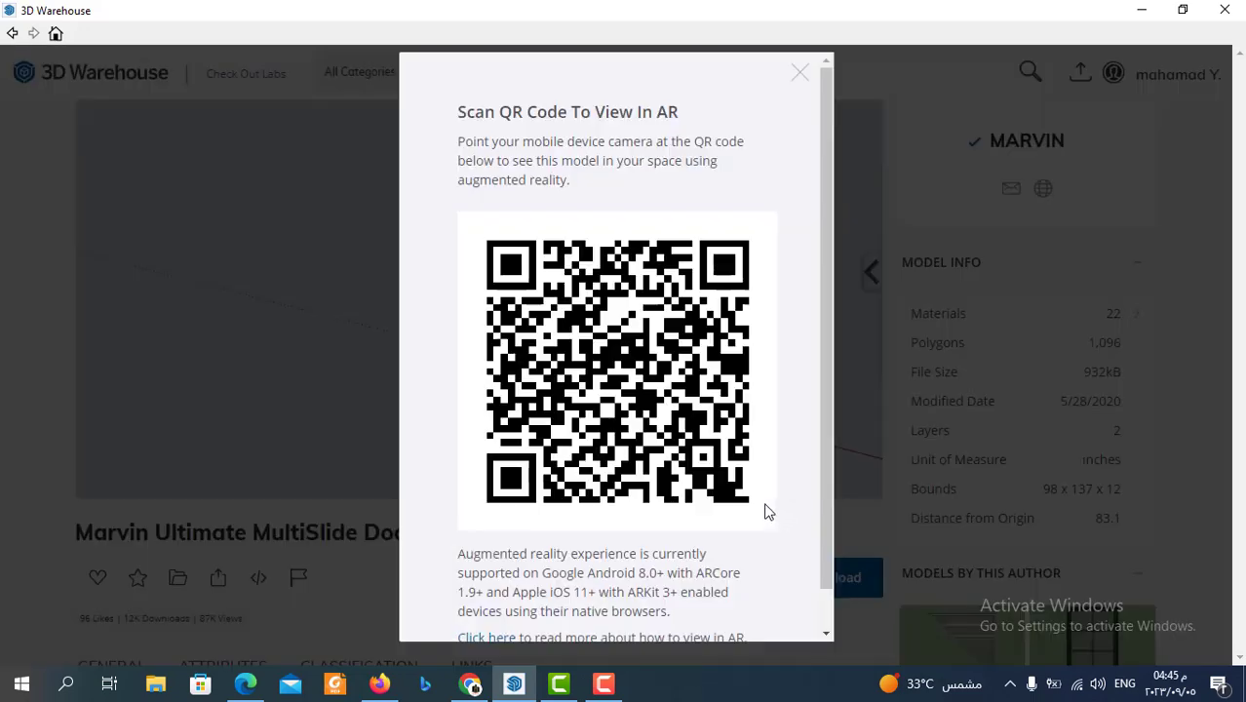
# Step: Dismiss the AR popup and download the MultiSlide door straight into the SketchUp model
pyautogui.click(801, 76)
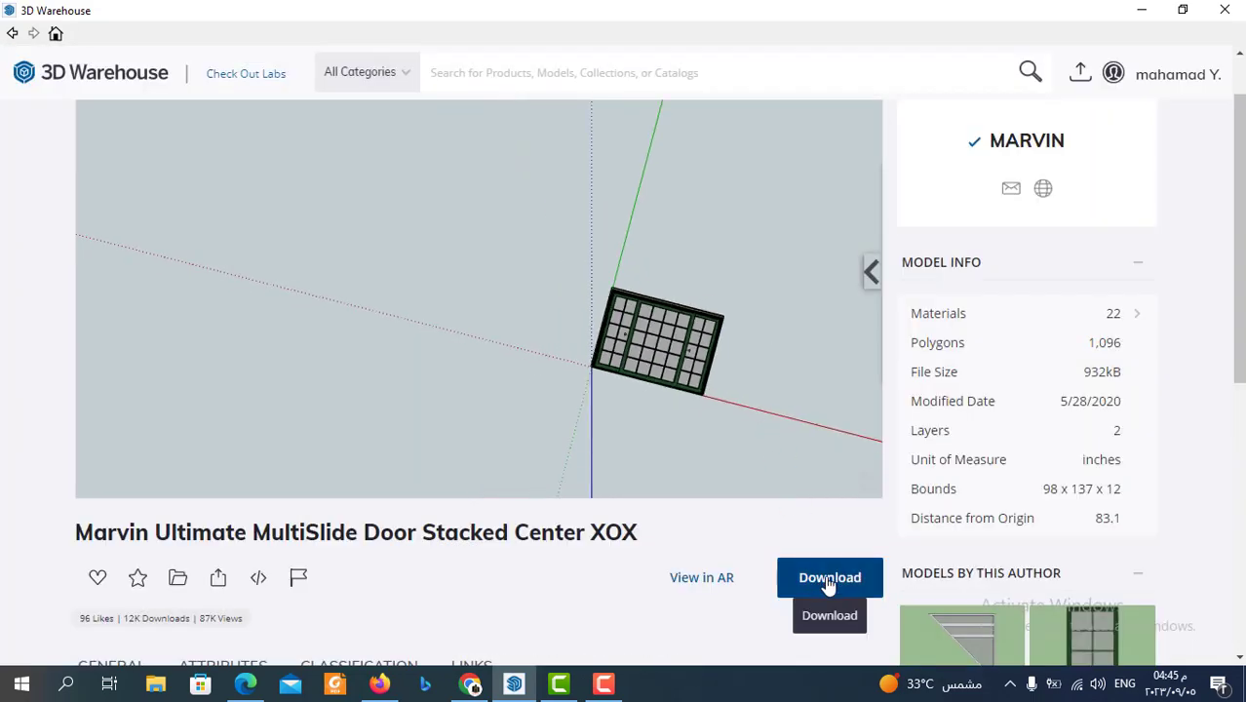
pyautogui.click(828, 579)
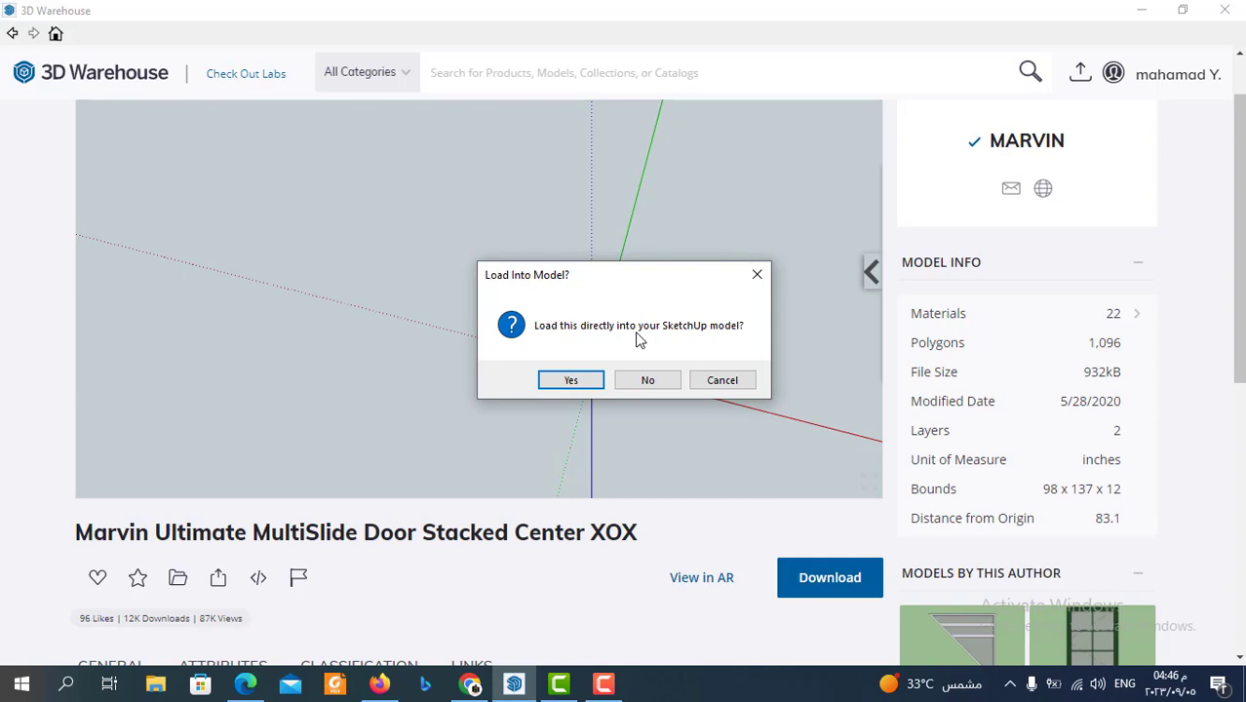
pyautogui.click(582, 381)
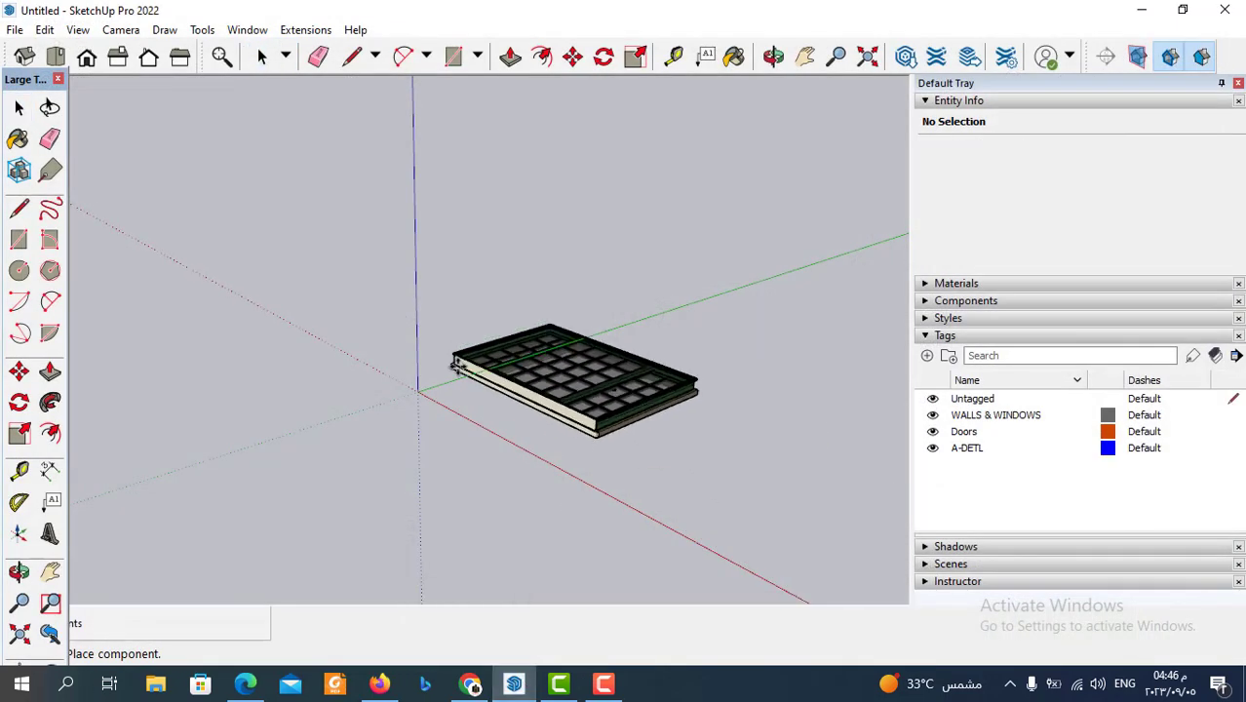
# Step: Place the CMMSDS Door #1 component near the origin, inspect it, and reopen 3D Warehouse
pyautogui.click(456, 368)
pyautogui.scroll(3, 668, 394)
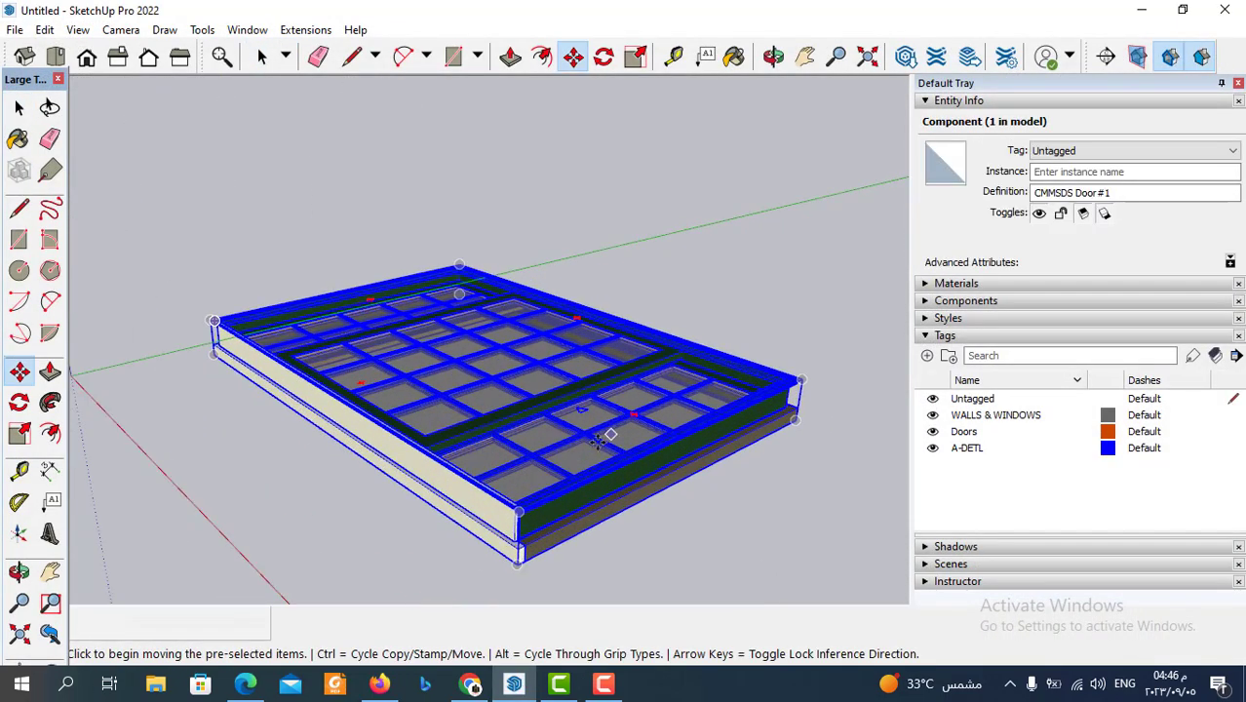
pyautogui.moveTo(592, 437)
pyautogui.mouseDown(button='middle')
pyautogui.moveTo(629, 183)
pyautogui.moveTo(640, 474)
pyautogui.mouseUp(button='middle')
pyautogui.scroll(2, 639, 473)
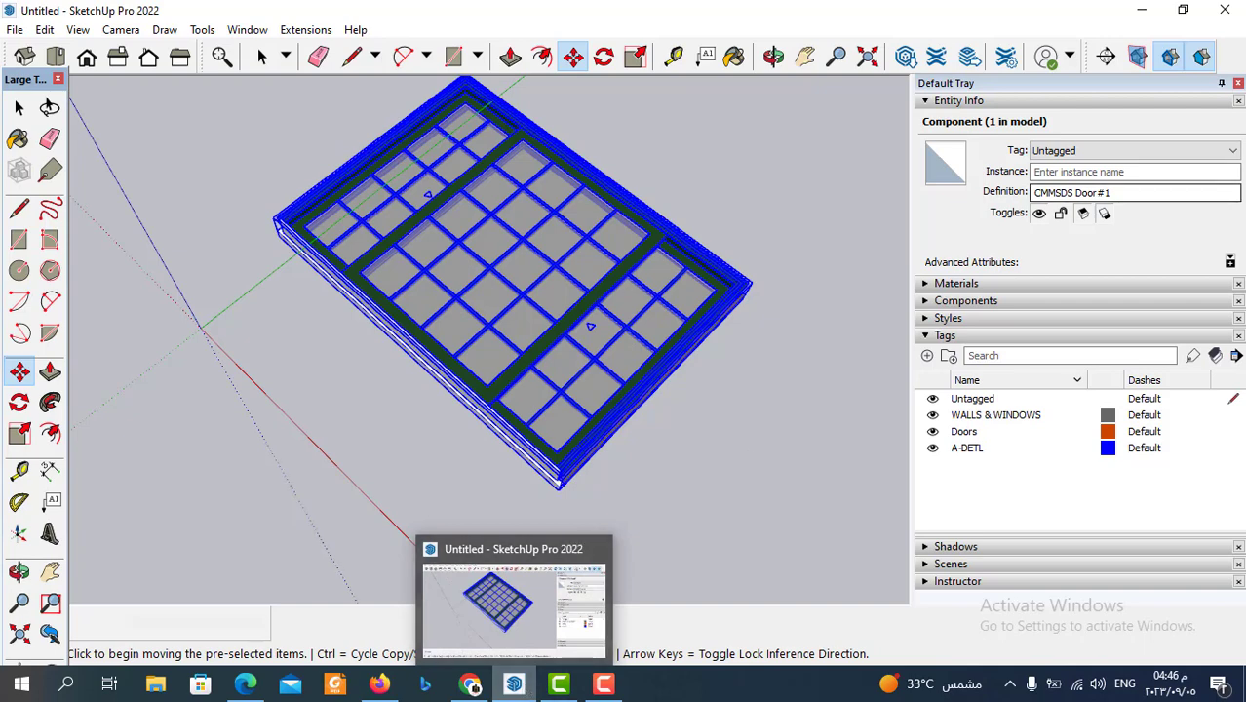
pyautogui.click(905, 57)
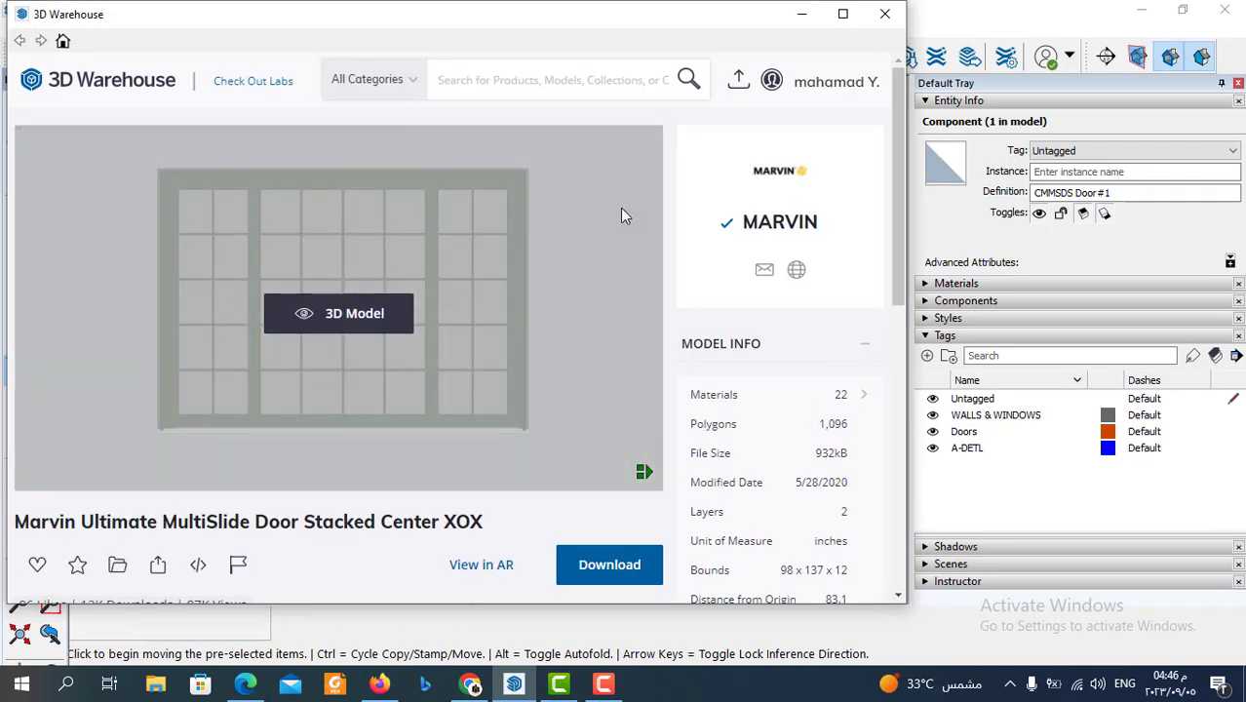
# Step: Return to the Warehouse home page and scroll through the Furniture category's products
pyautogui.click(62, 42)
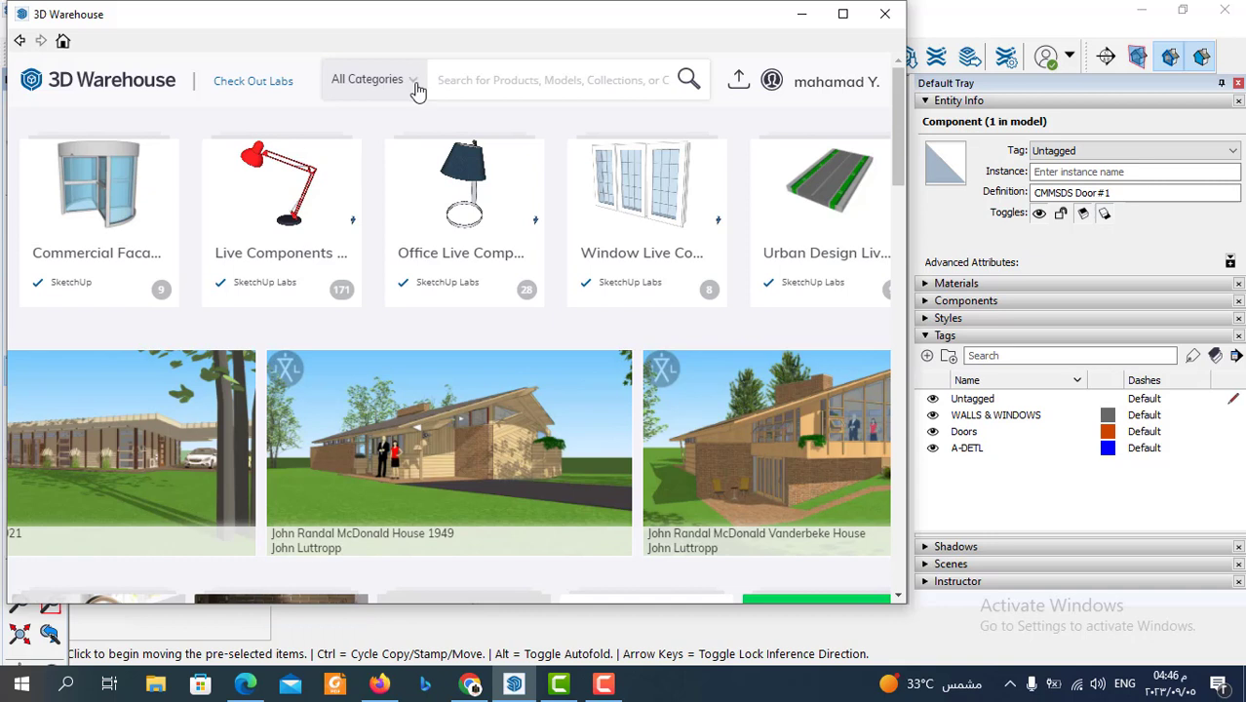
pyautogui.click(415, 89)
pyautogui.click(355, 337)
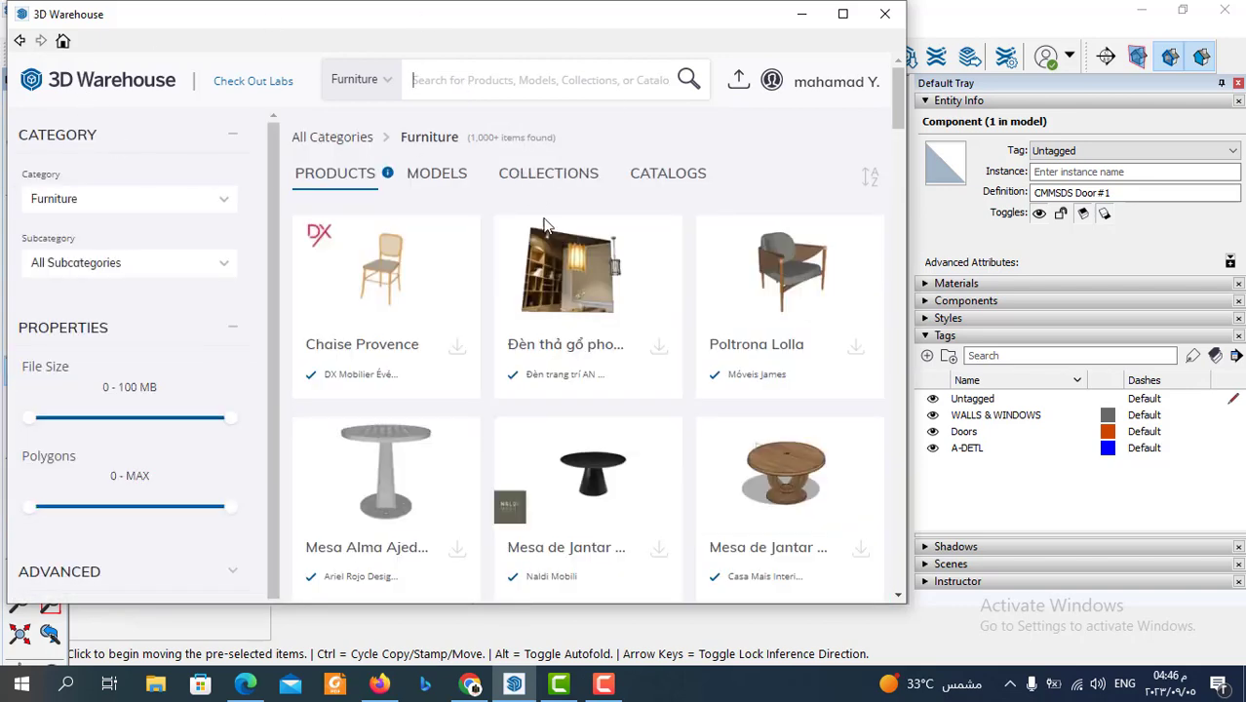
pyautogui.scroll(-5, 570, 314)
pyautogui.scroll(-3, 570, 314)
pyautogui.scroll(-2, 568, 312)
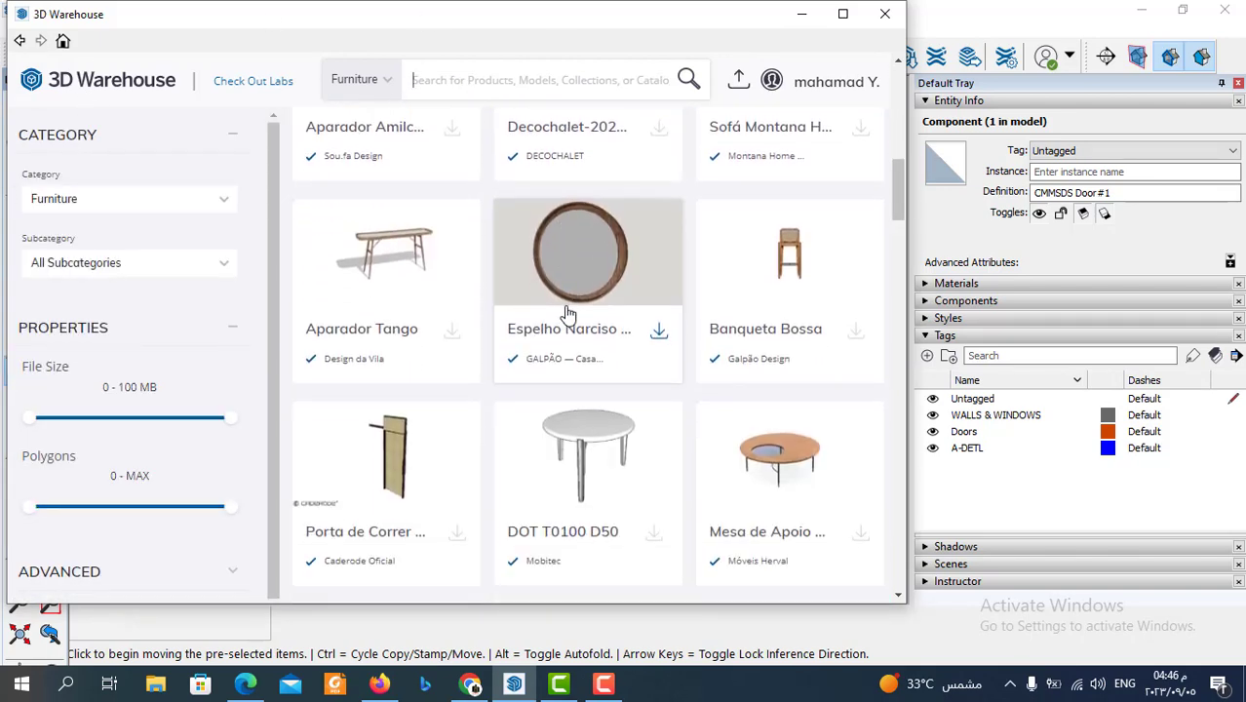
pyautogui.scroll(-1, 568, 312)
pyautogui.scroll(-3, 567, 312)
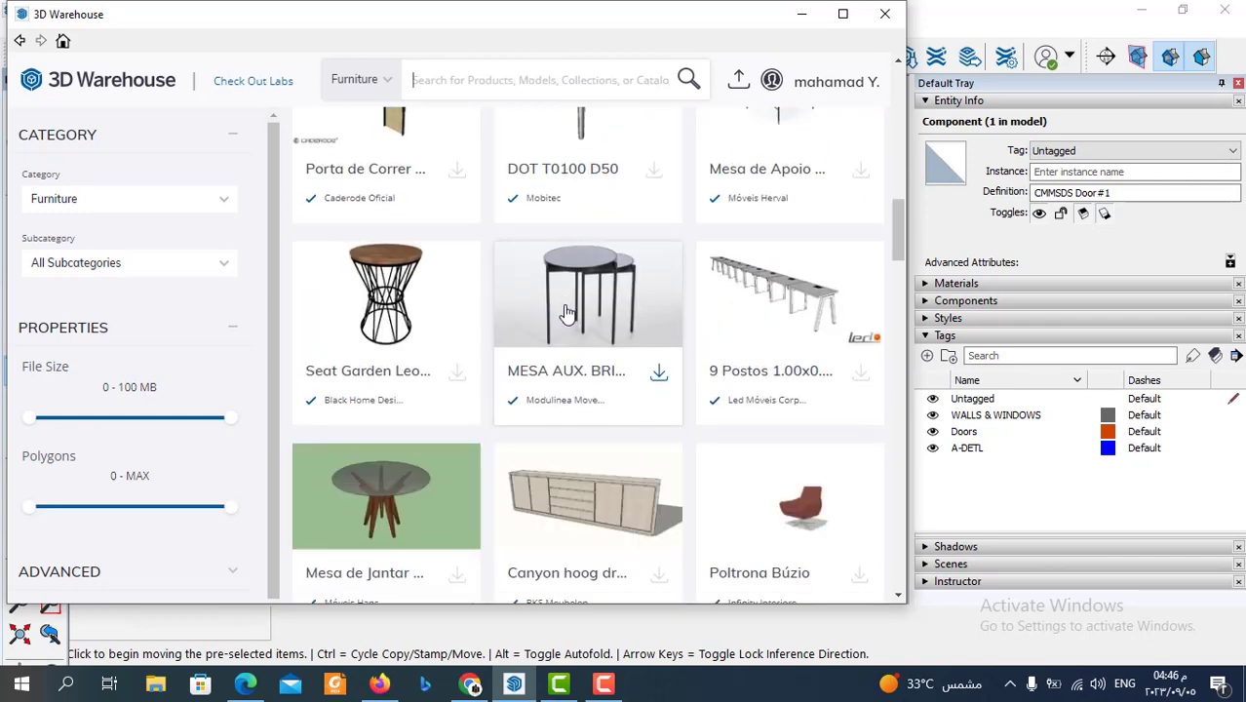
pyautogui.scroll(-3, 566, 313)
# Step: Search the Furniture category for 'door'
pyautogui.scroll(-5, 563, 318)
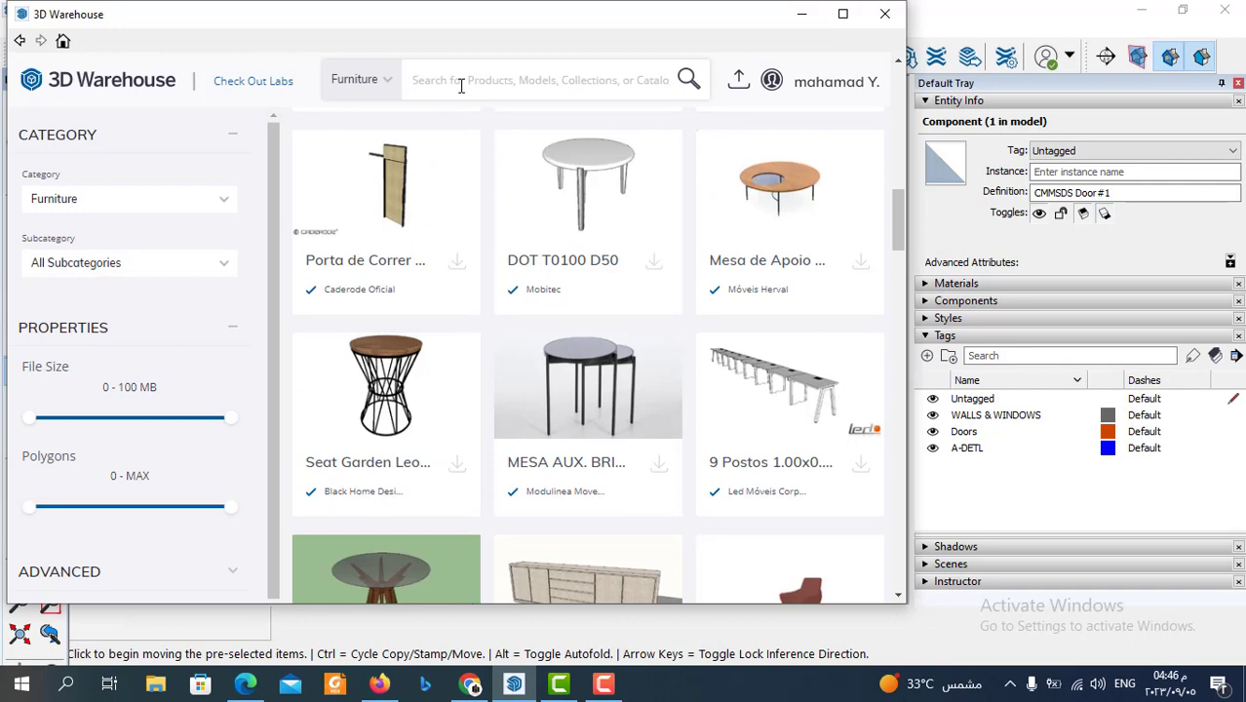
pyautogui.write('doo')
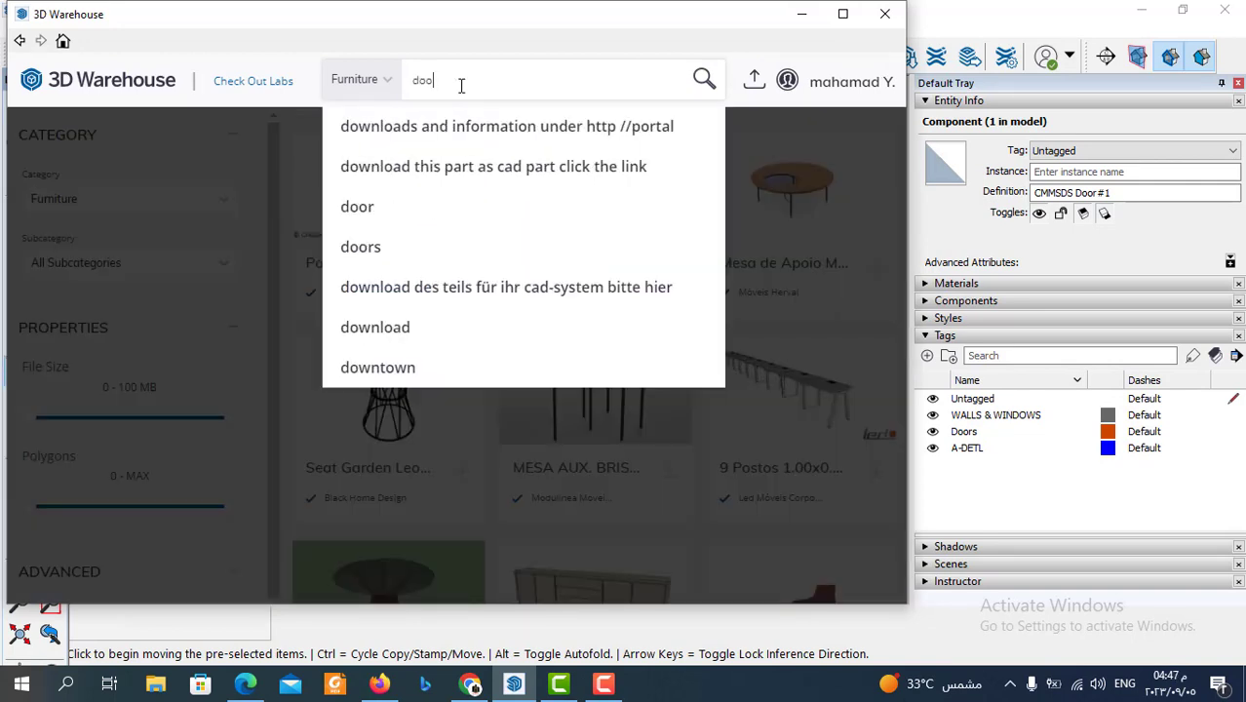
pyautogui.write('r')
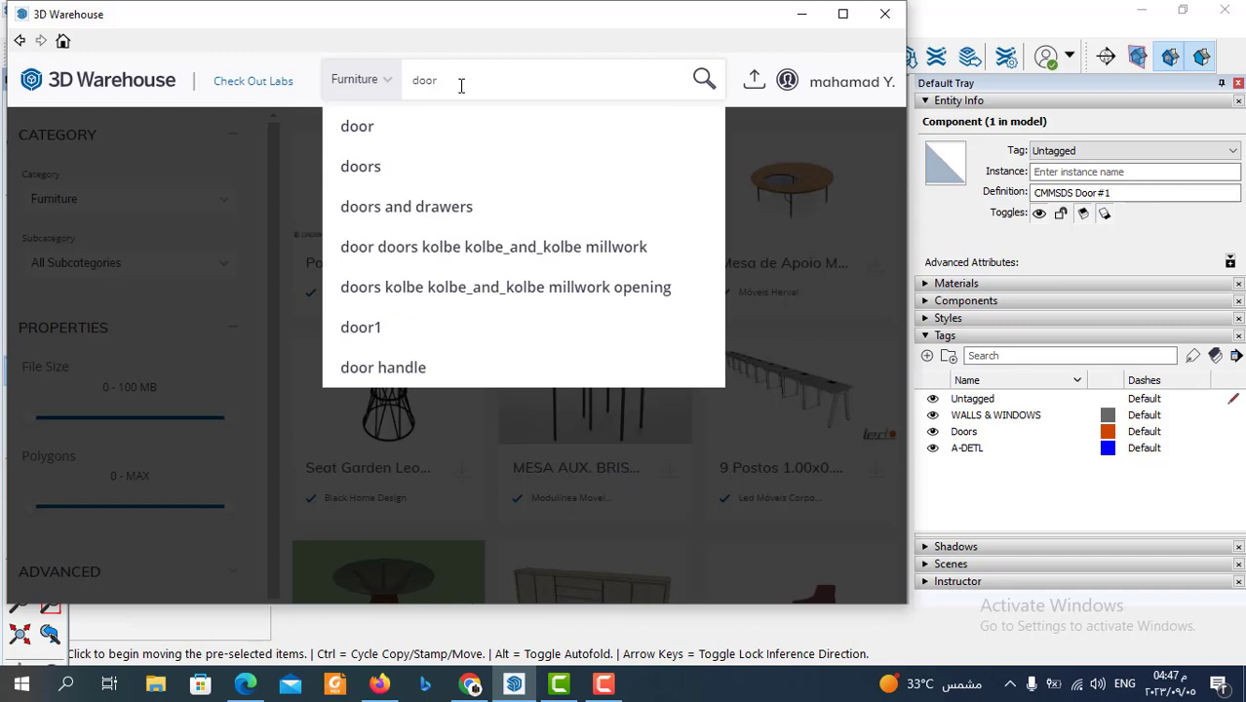
pyautogui.press('Return')
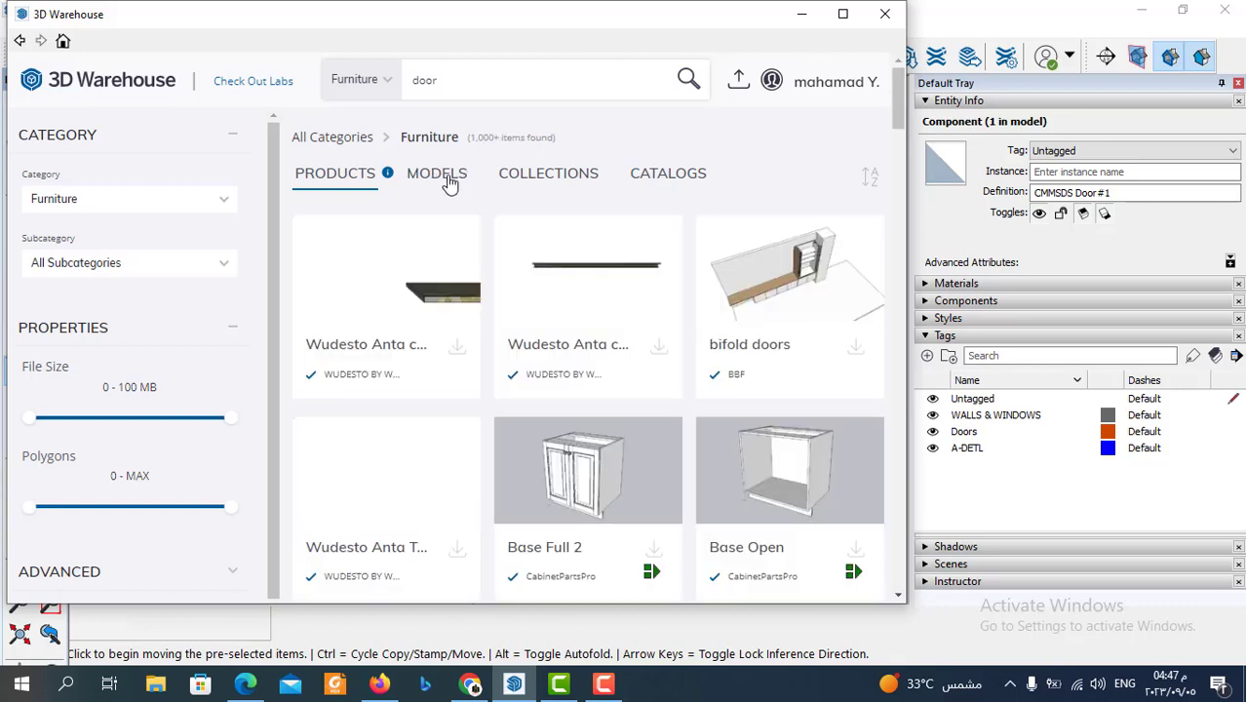
# Step: Switch the door results to Models and scroll through entries like Door, buitendeur and DOORS
pyautogui.click(448, 179)
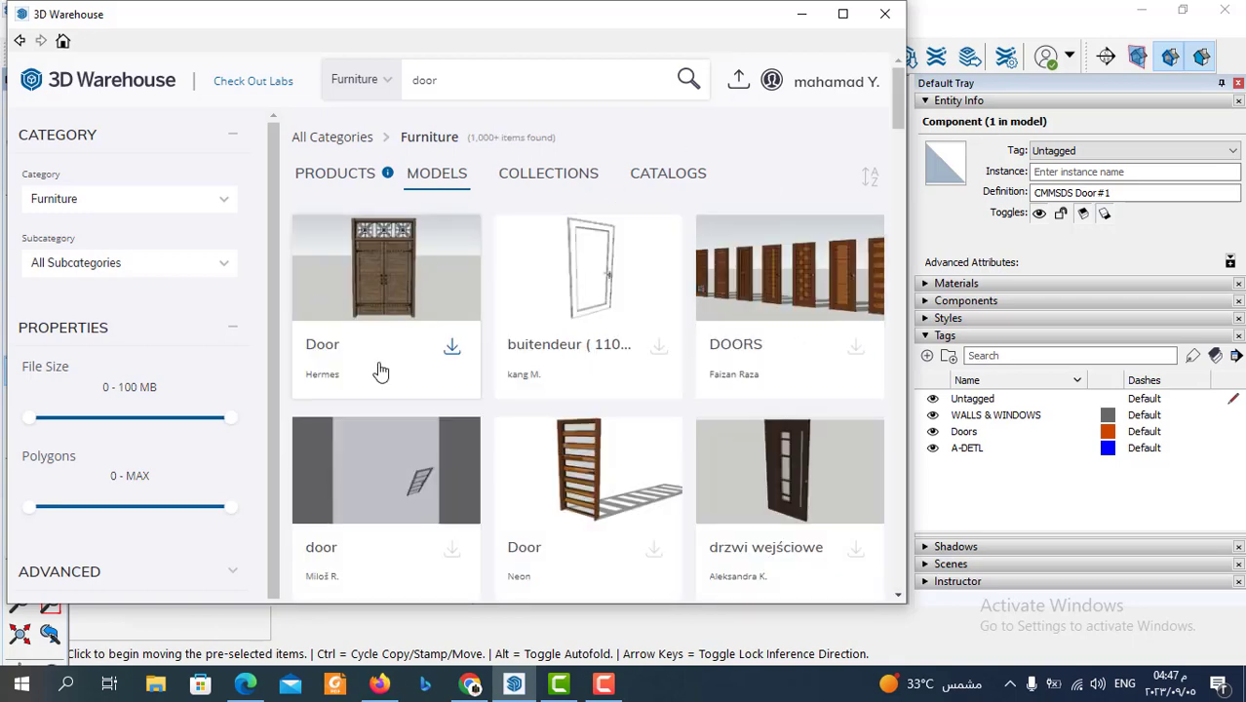
pyautogui.scroll(-4, 548, 277)
pyautogui.scroll(-2, 673, 322)
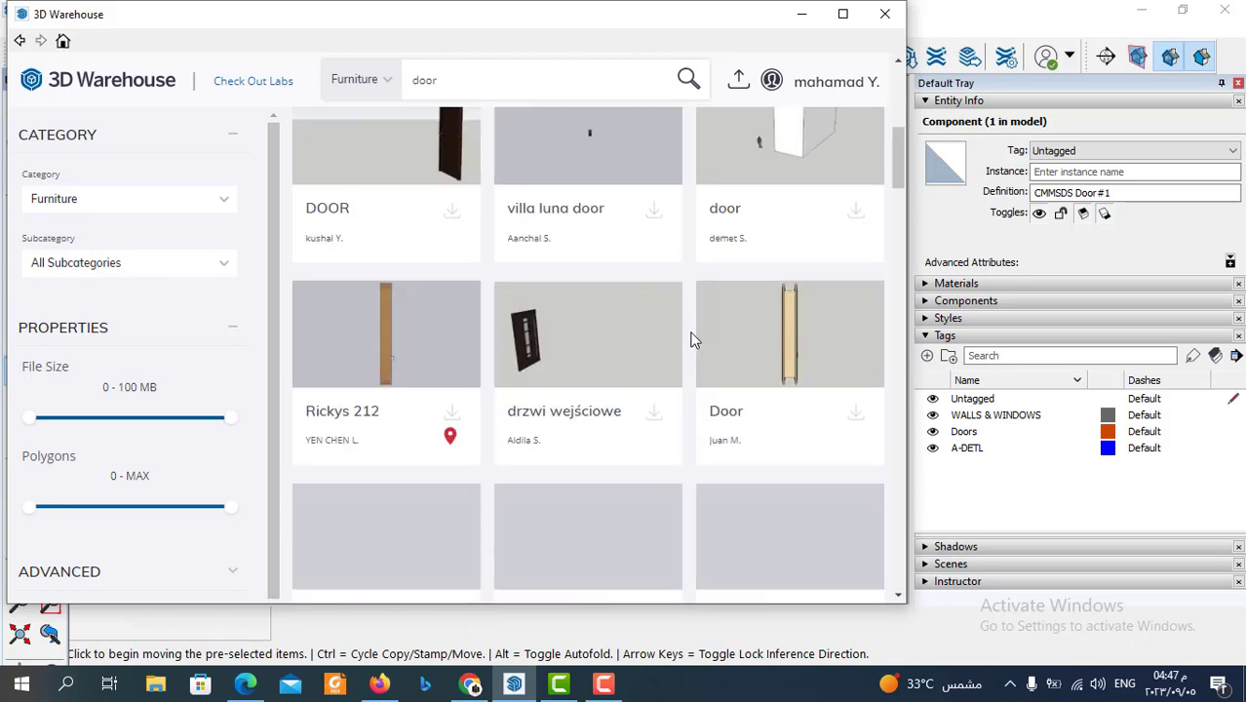
pyautogui.scroll(-2, 689, 337)
pyautogui.scroll(-2, 689, 337)
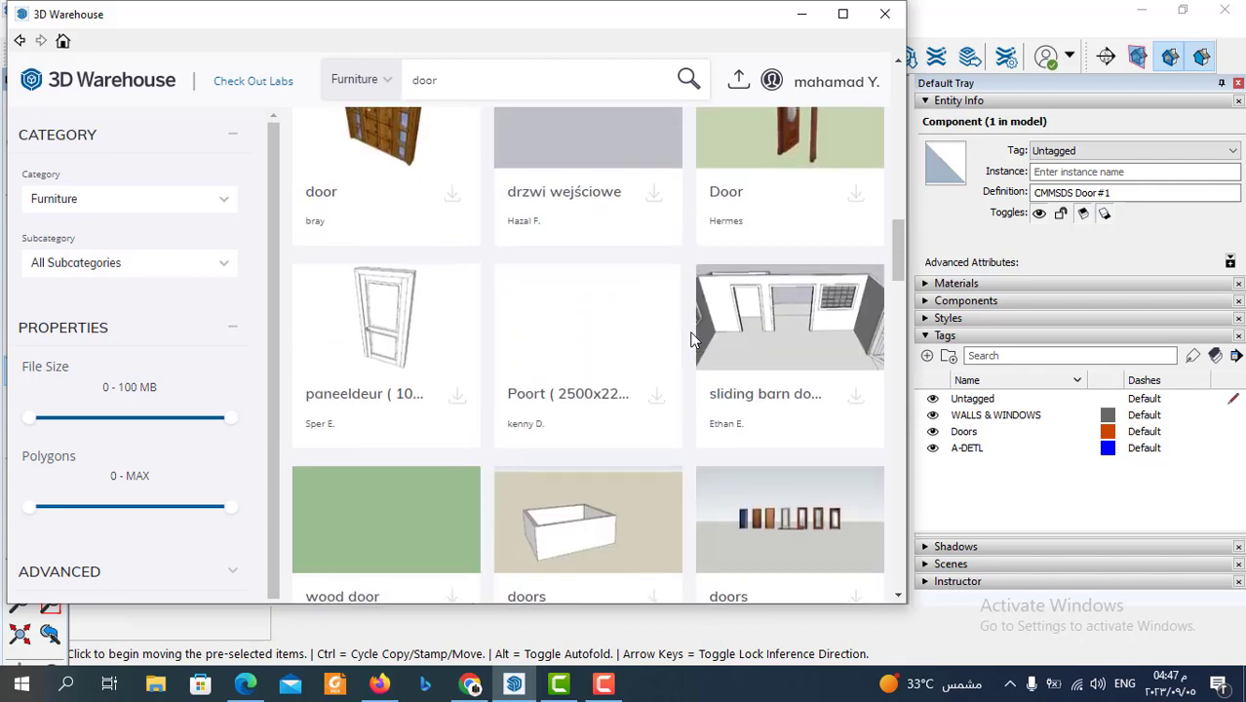
pyautogui.scroll(6, 689, 337)
pyautogui.scroll(4, 687, 331)
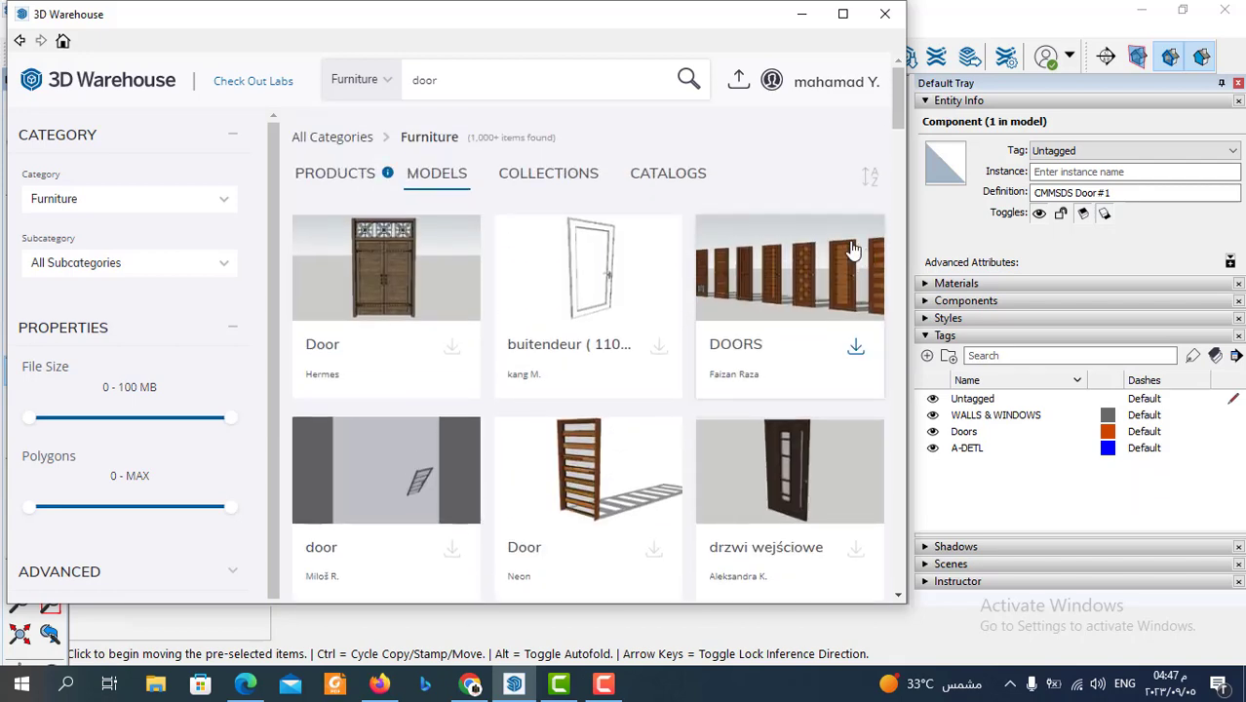
# Step: Preview the DOORS model, then open its details page showing 1,655 polygons, 508kB, millimeter units
pyautogui.moveTo(789, 293)
pyautogui.click(801, 273)
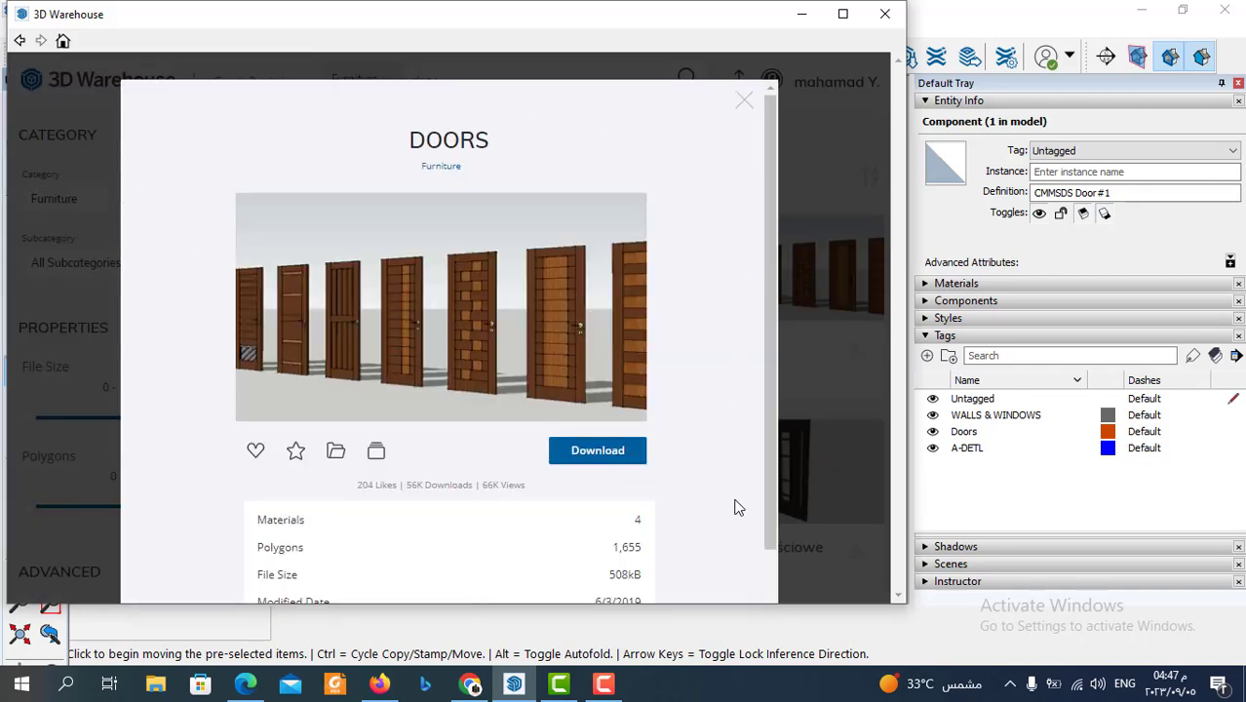
pyautogui.scroll(-1, 713, 200)
pyautogui.scroll(-1, 712, 199)
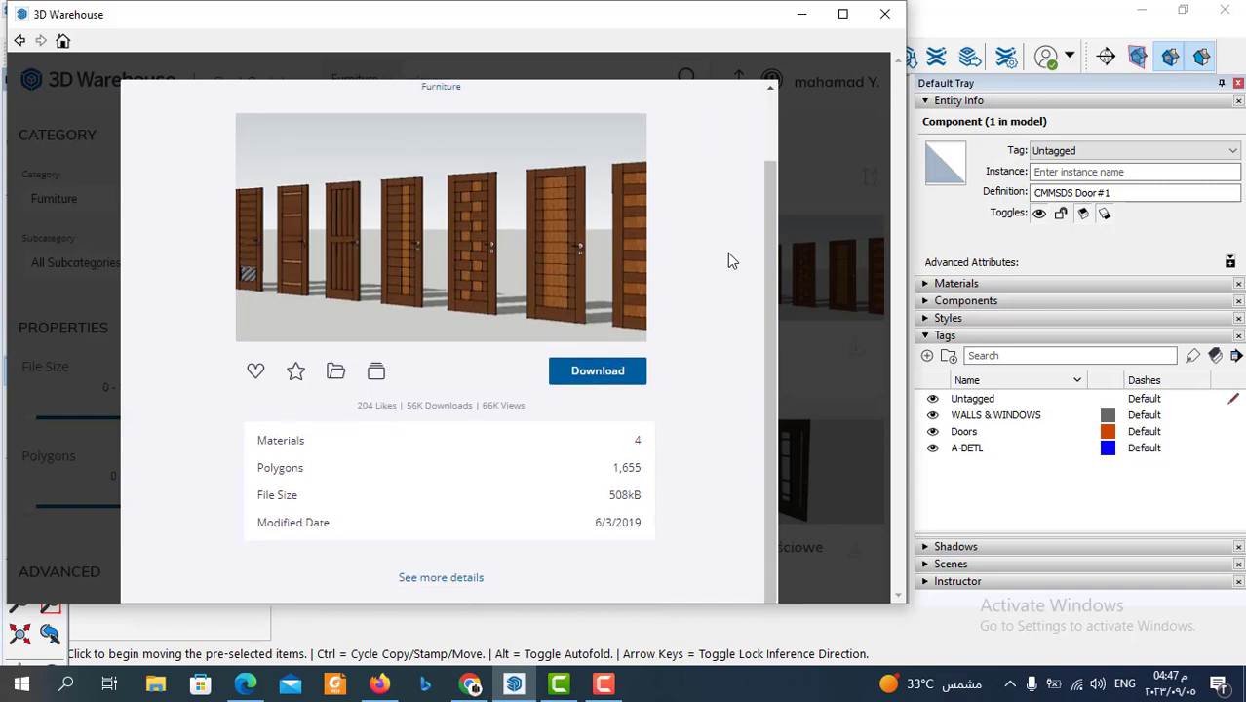
pyautogui.scroll(1, 727, 255)
pyautogui.scroll(-1, 685, 370)
pyautogui.moveTo(305, 440); pyautogui.dragTo(291, 445)
pyautogui.doubleClick(261, 467)
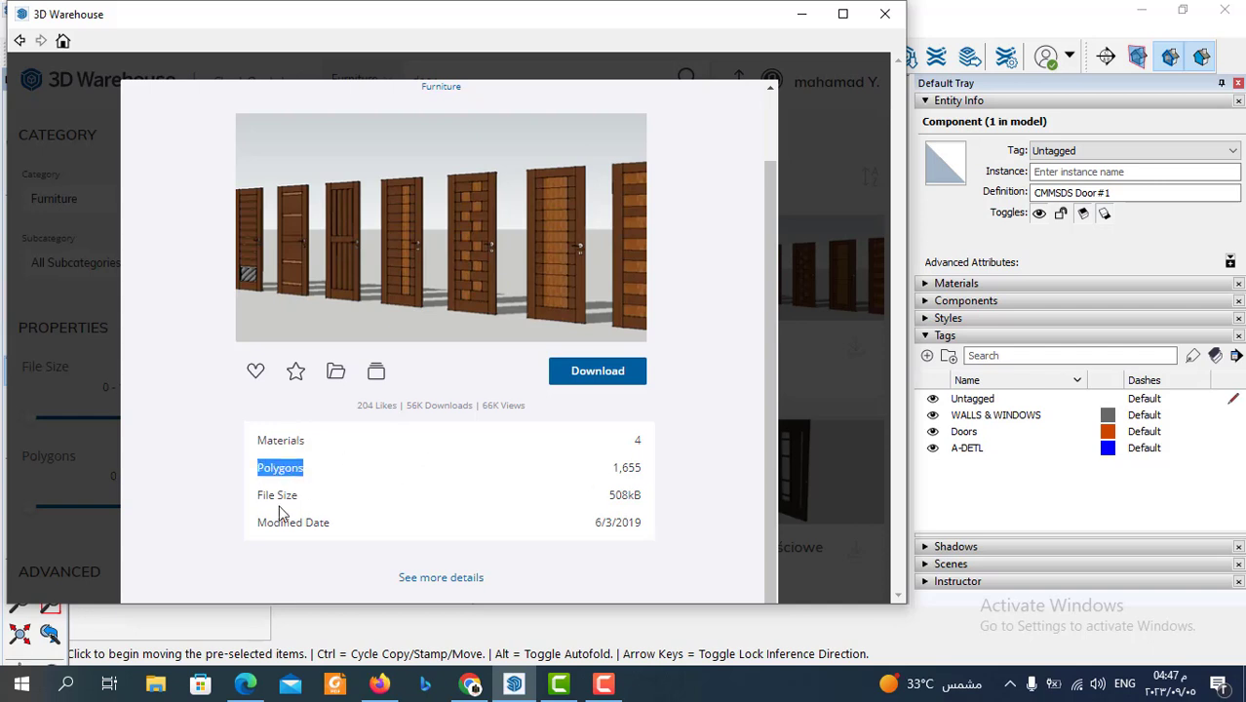
pyautogui.click(280, 509)
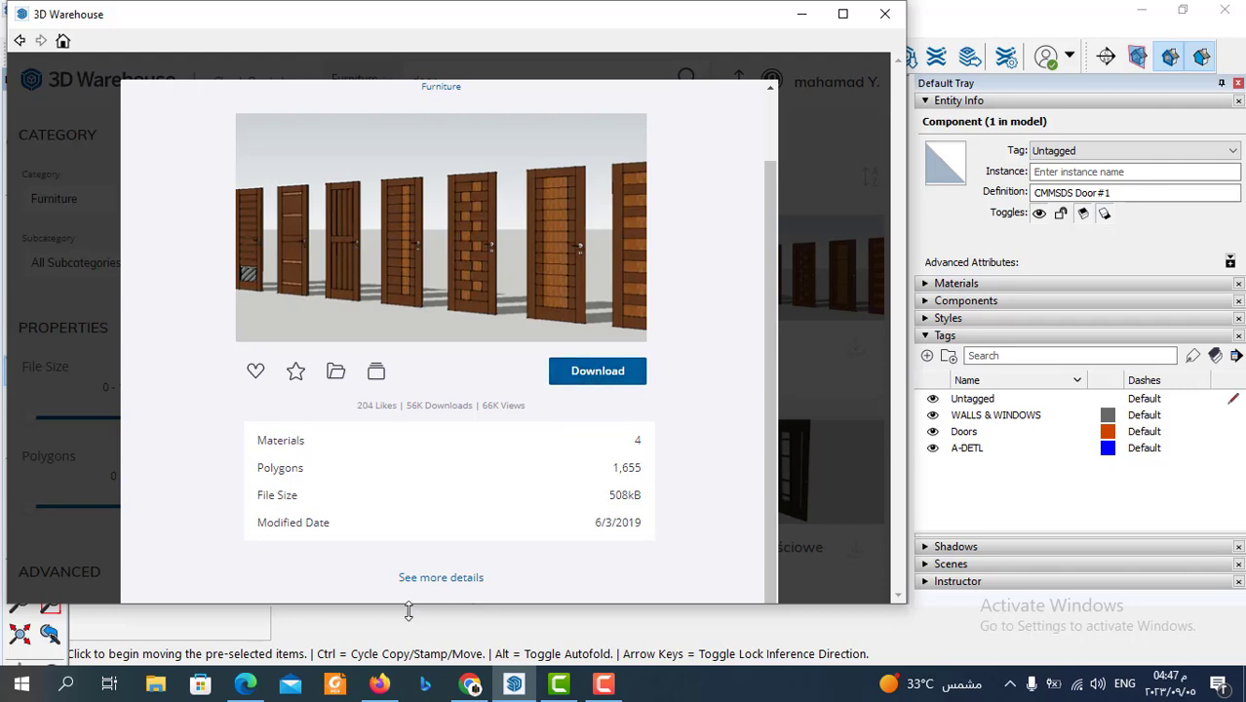
pyautogui.click(446, 579)
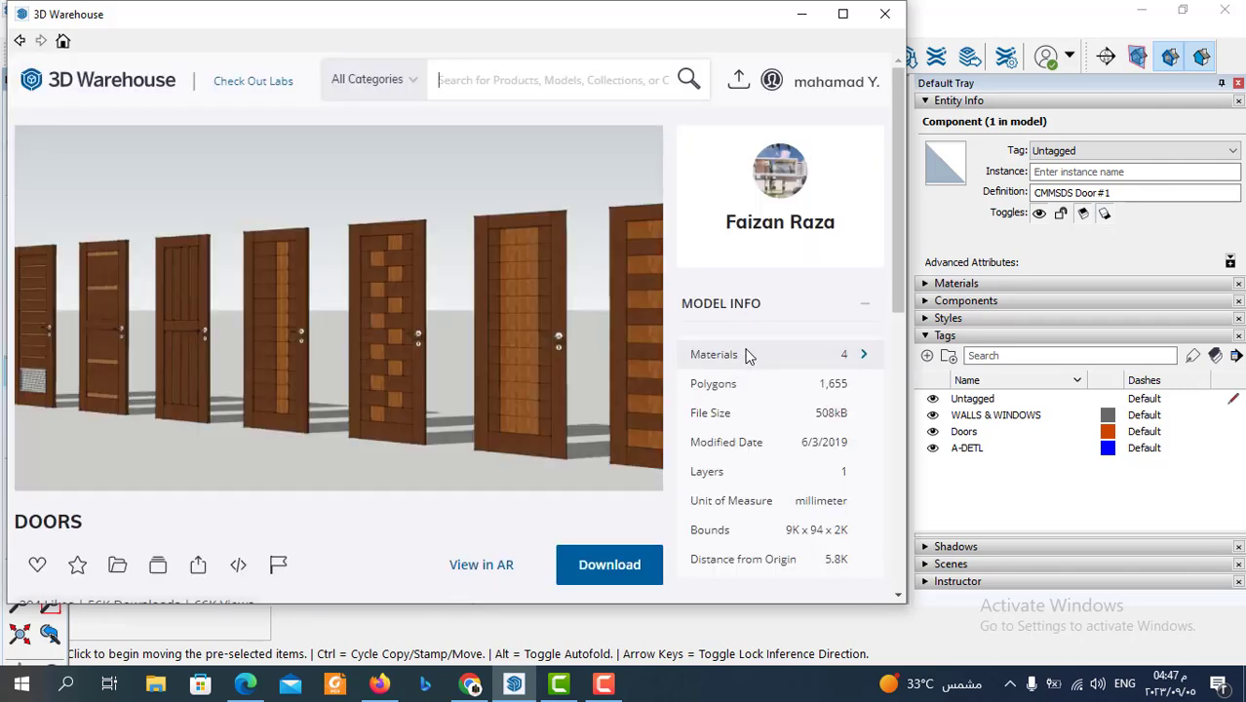
# Step: Scroll the DOORS page and load the model's interactive 3D preview
pyautogui.scroll(-3, 503, 333)
pyautogui.scroll(-2, 509, 320)
pyautogui.scroll(3, 480, 300)
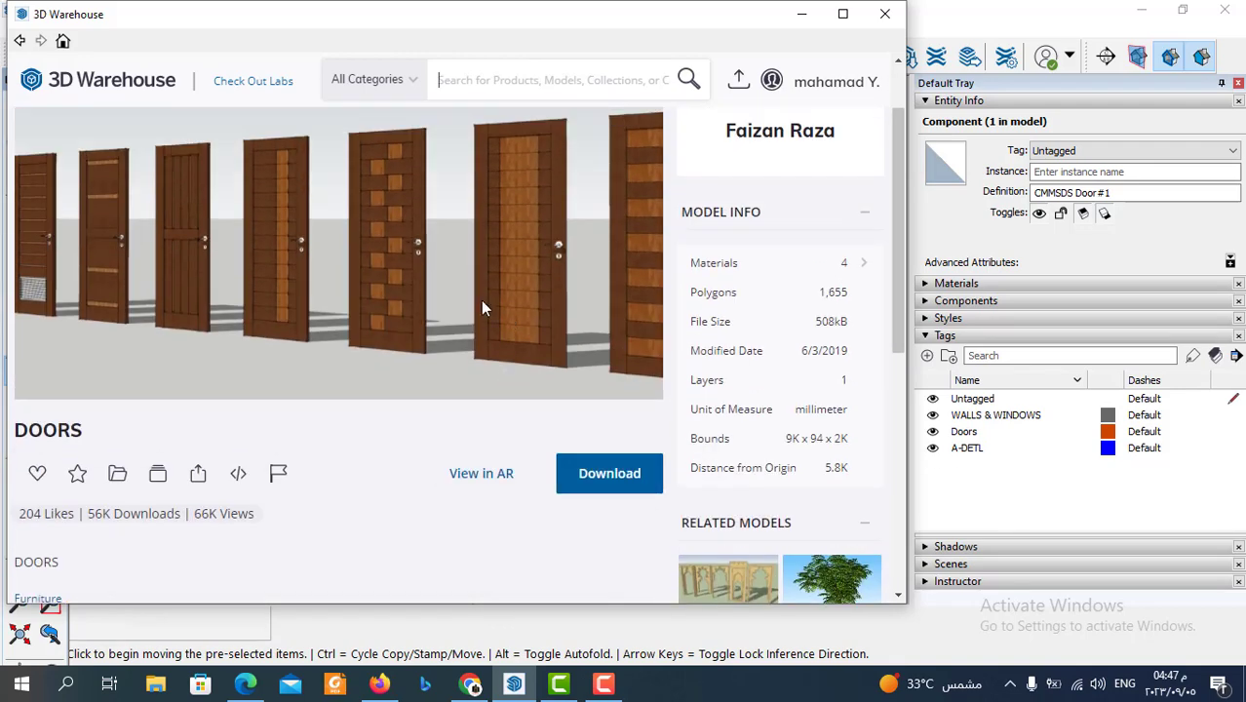
pyautogui.scroll(2, 390, 321)
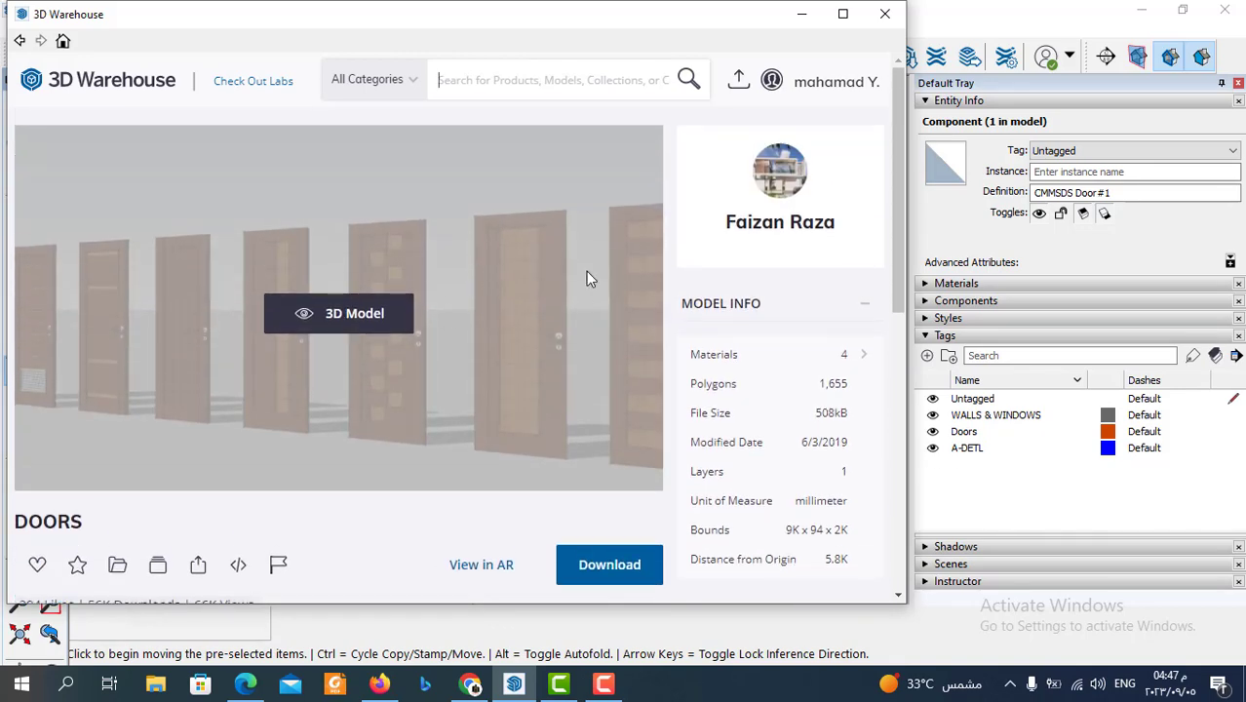
pyautogui.scroll(-3, 585, 293)
pyautogui.scroll(2, 598, 337)
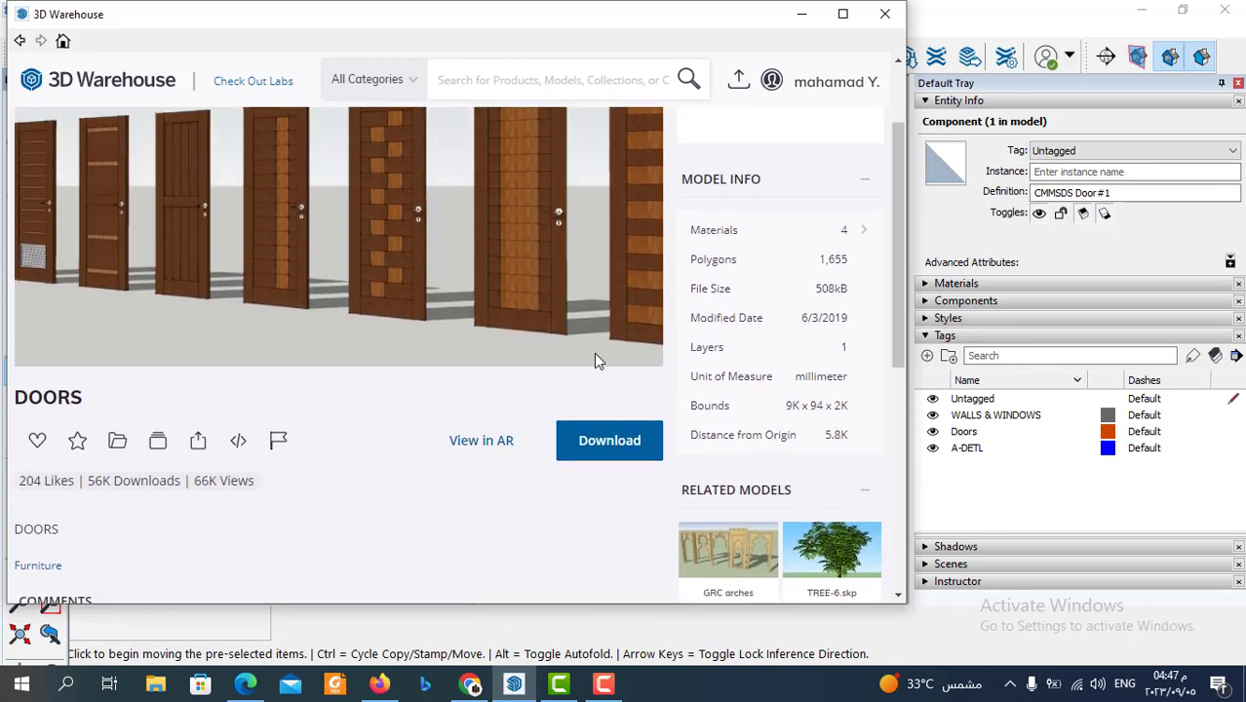
pyautogui.click(357, 228)
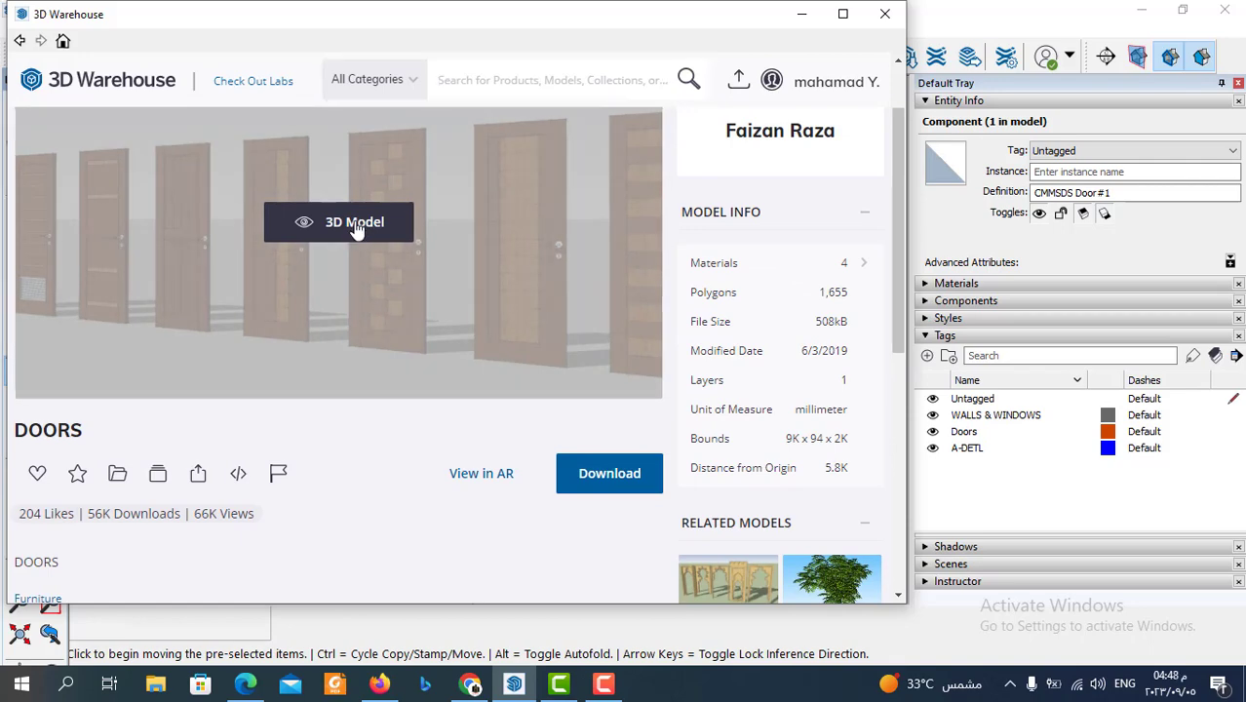
# Step: Orbit and zoom the preview to inspect the row of eight wooden doors
pyautogui.scroll(1, 569, 329)
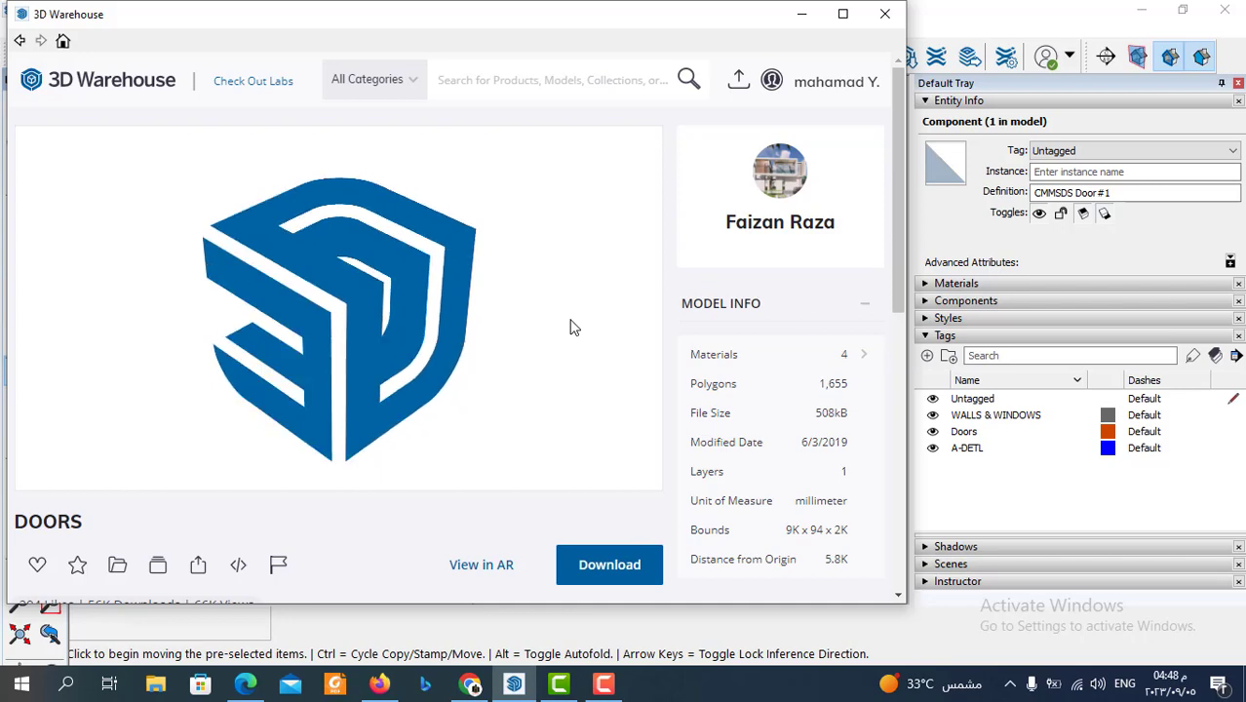
pyautogui.scroll(-5, 483, 373)
pyautogui.moveTo(483, 373)
pyautogui.mouseDown()
pyautogui.moveTo(203, 382)
pyautogui.moveTo(509, 412)
pyautogui.moveTo(409, 321)
pyautogui.mouseUp()
pyautogui.scroll(2, 413, 322)
pyautogui.scroll(3, 414, 321)
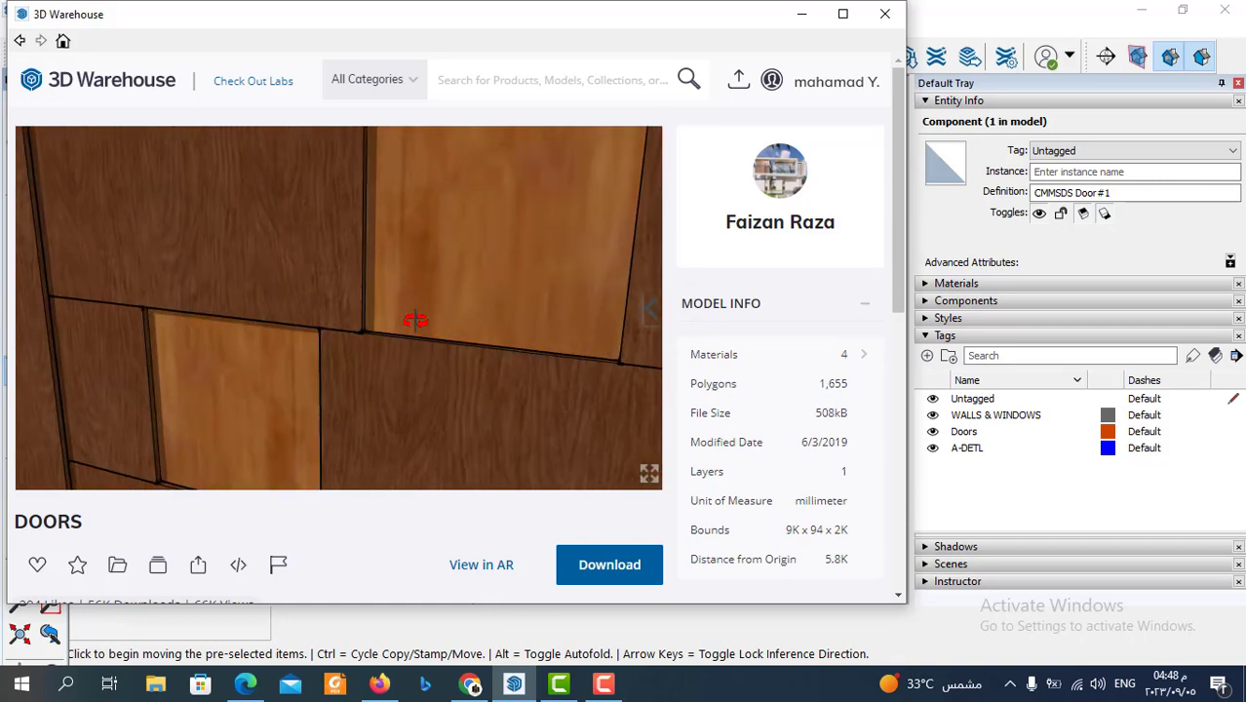
pyautogui.scroll(-2, 381, 281)
pyautogui.scroll(-3, 362, 261)
pyautogui.scroll(-2, 470, 275)
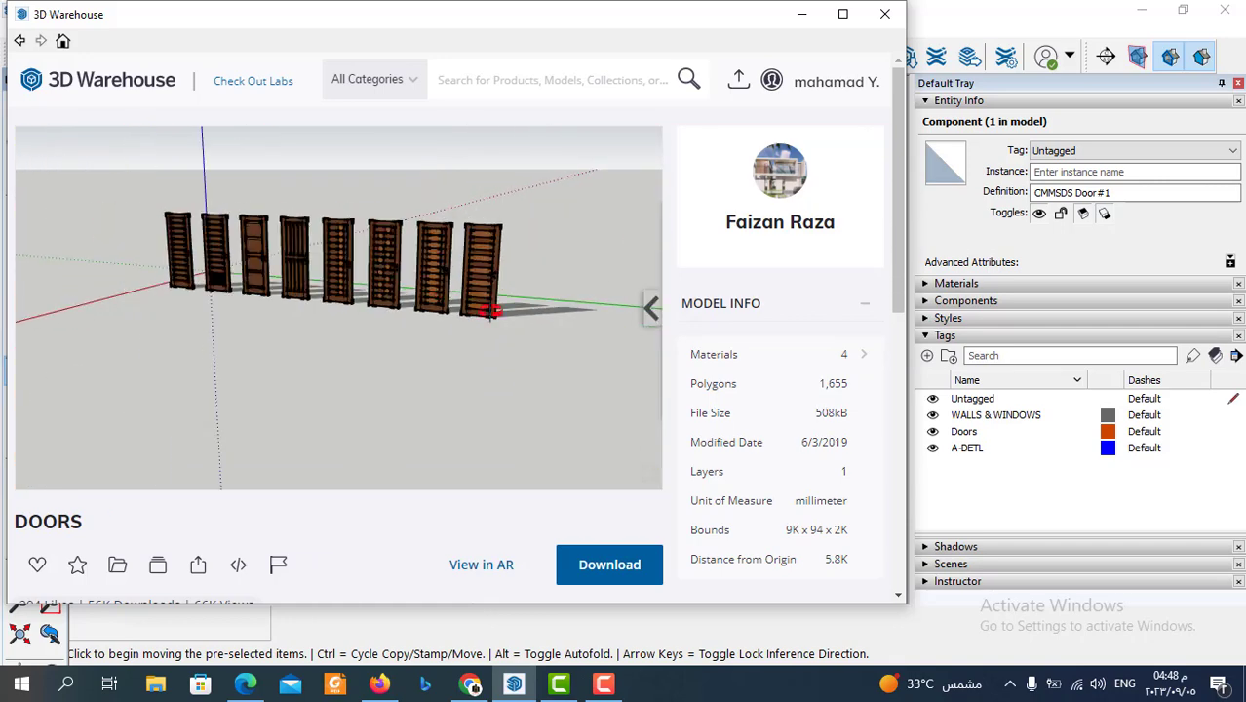
pyautogui.scroll(2, 444, 292)
pyautogui.scroll(1, 532, 426)
pyautogui.scroll(-2, 532, 427)
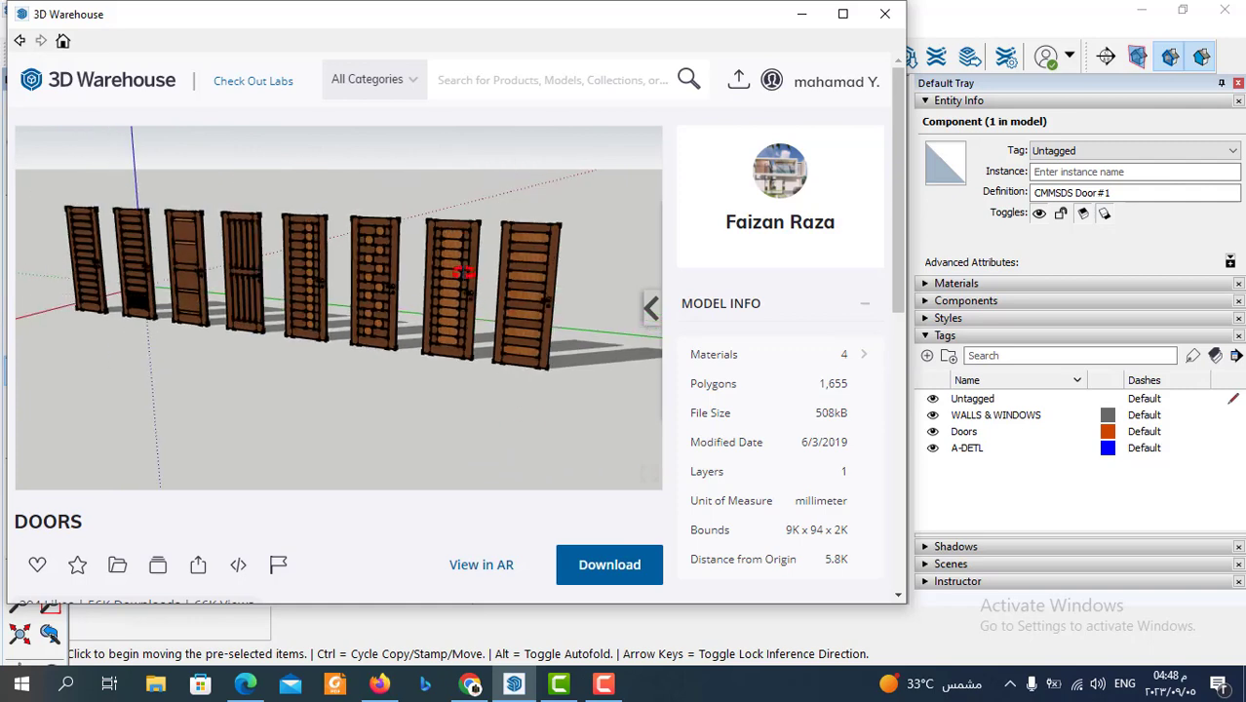
# Step: Download the DOORS model from 3D Warehouse, choosing to load it straight into the model
pyautogui.click(612, 578)
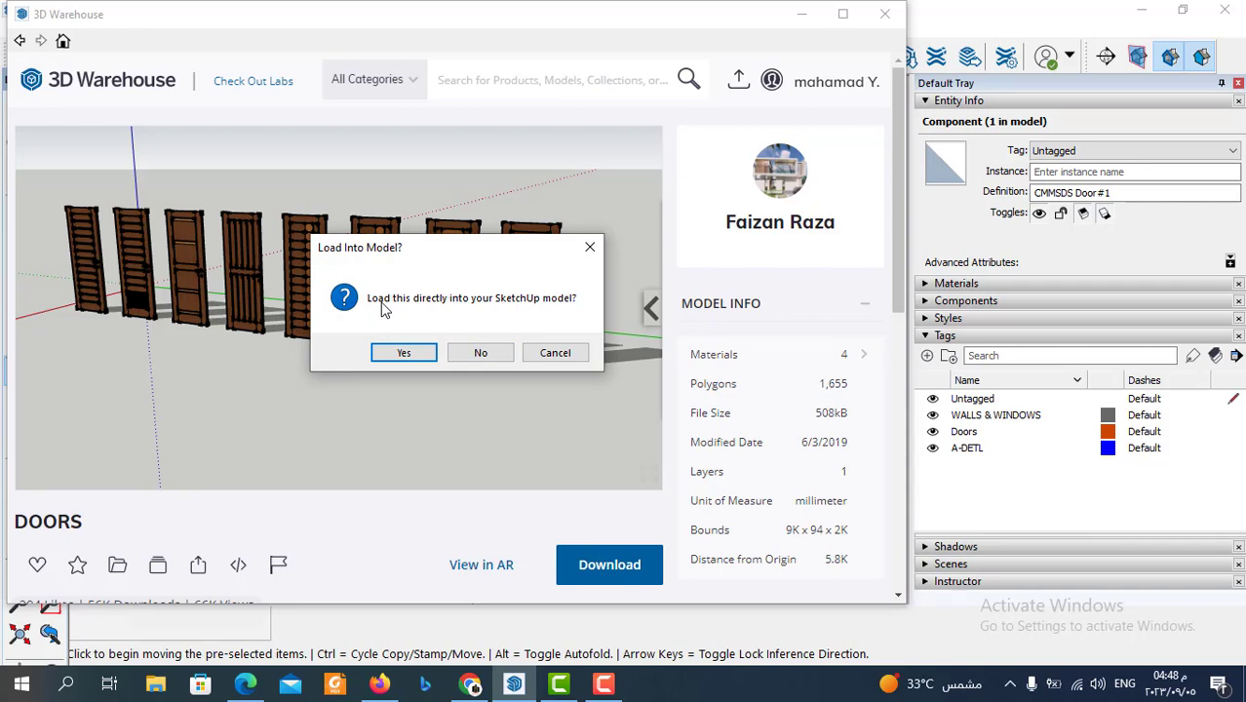
pyautogui.click(403, 353)
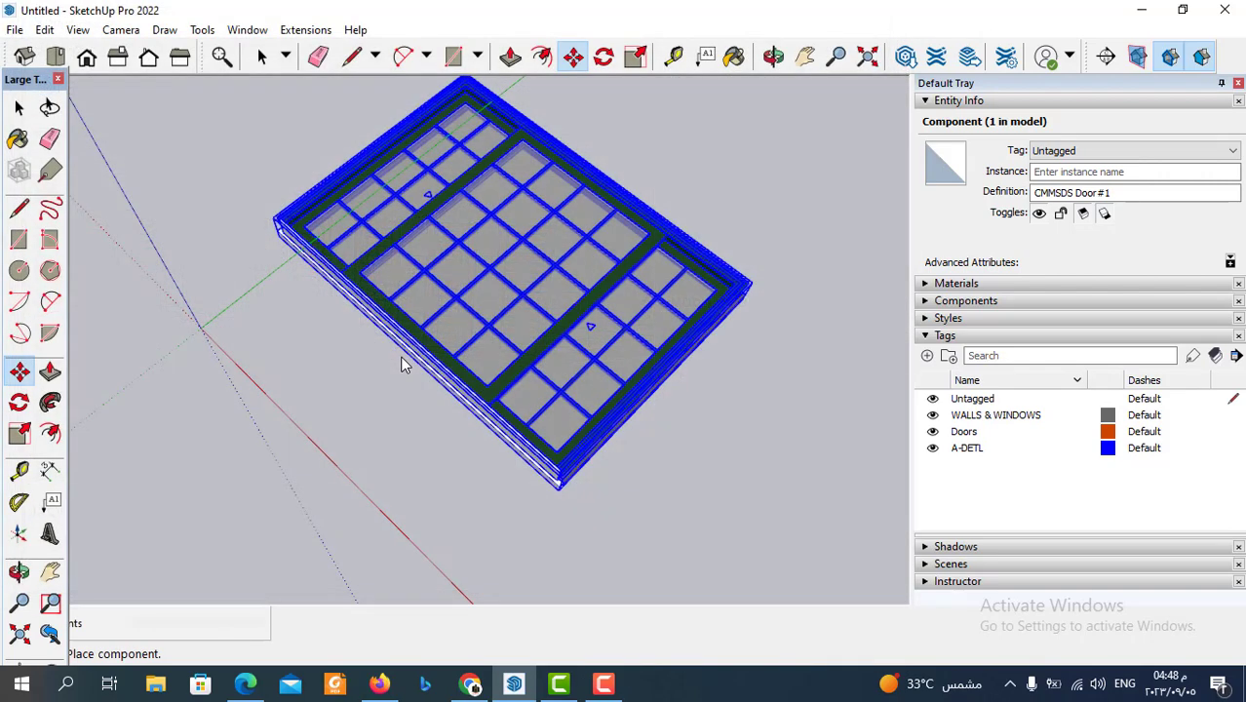
# Step: Drop the DOORS component beside the Marvin sliding door, then deselect it with the Select tool
pyautogui.scroll(-3, 408, 335)
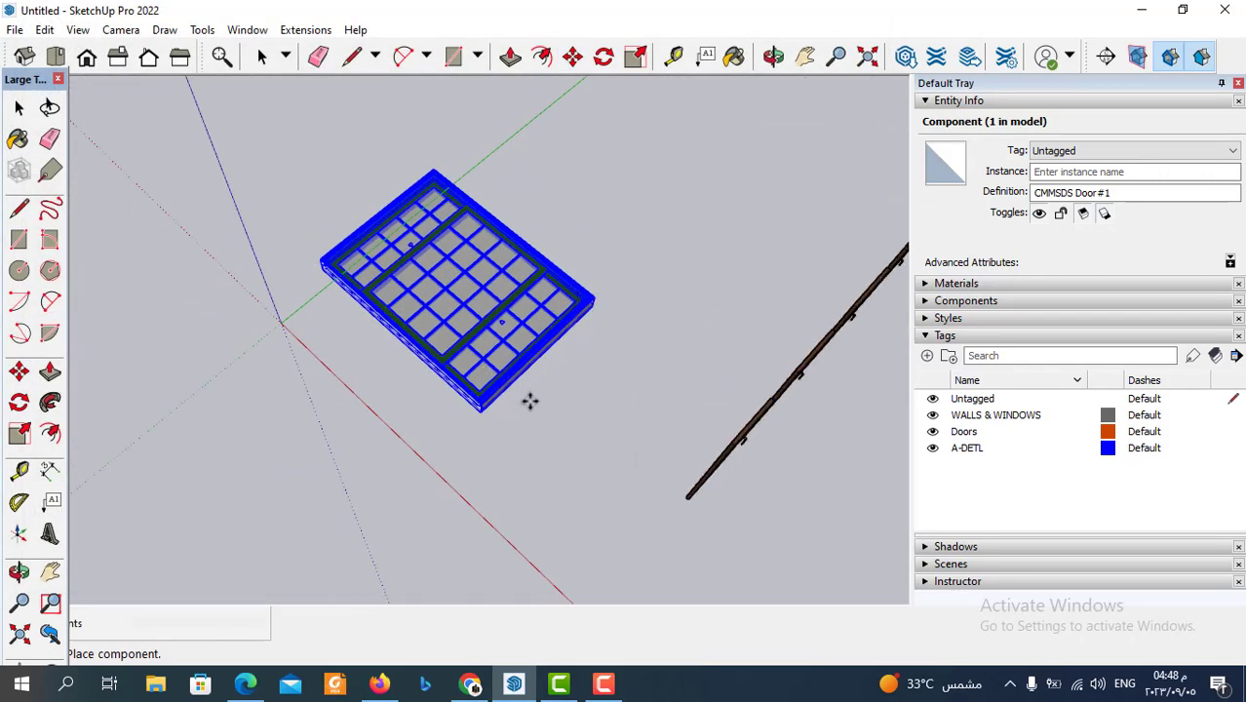
pyautogui.click(525, 395)
pyautogui.scroll(-3, 503, 339)
pyautogui.moveTo(675, 384)
pyautogui.mouseDown(button='middle')
pyautogui.moveTo(637, 381)
pyautogui.moveTo(297, 143)
pyautogui.mouseUp(button='middle')
pyautogui.scroll(3, 637, 381)
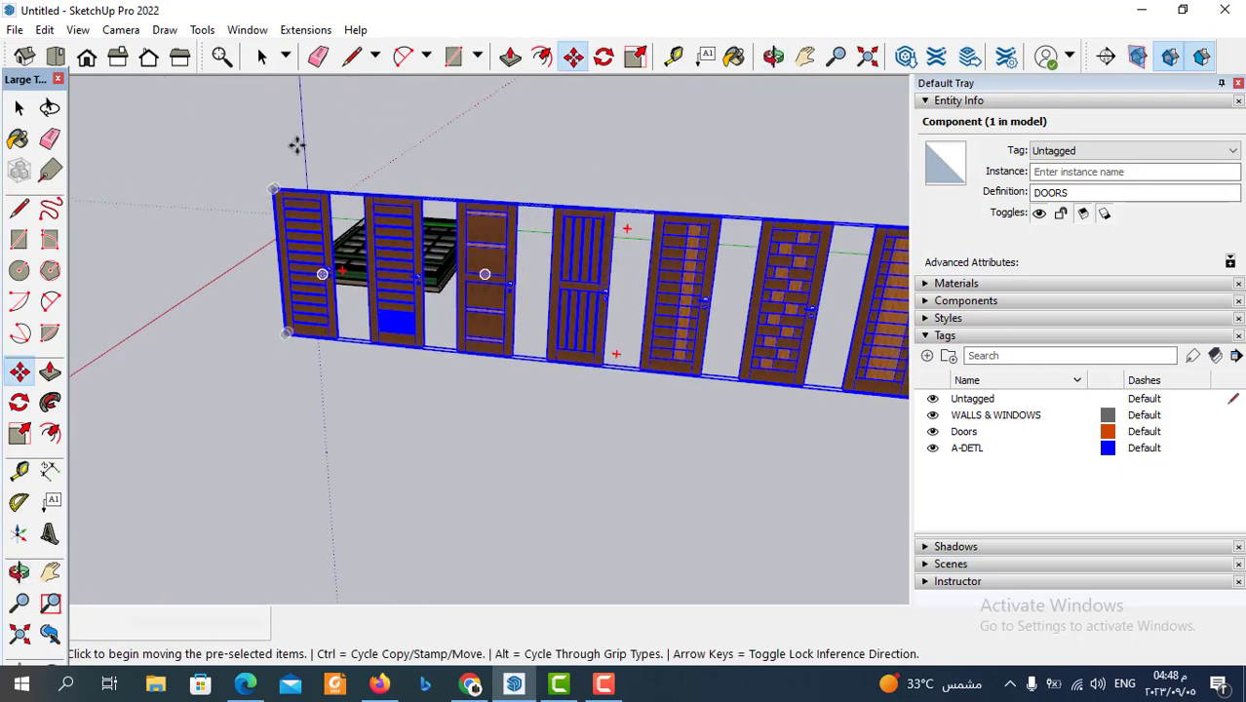
pyautogui.click(263, 56)
pyautogui.click(289, 431)
pyautogui.scroll(-2, 289, 430)
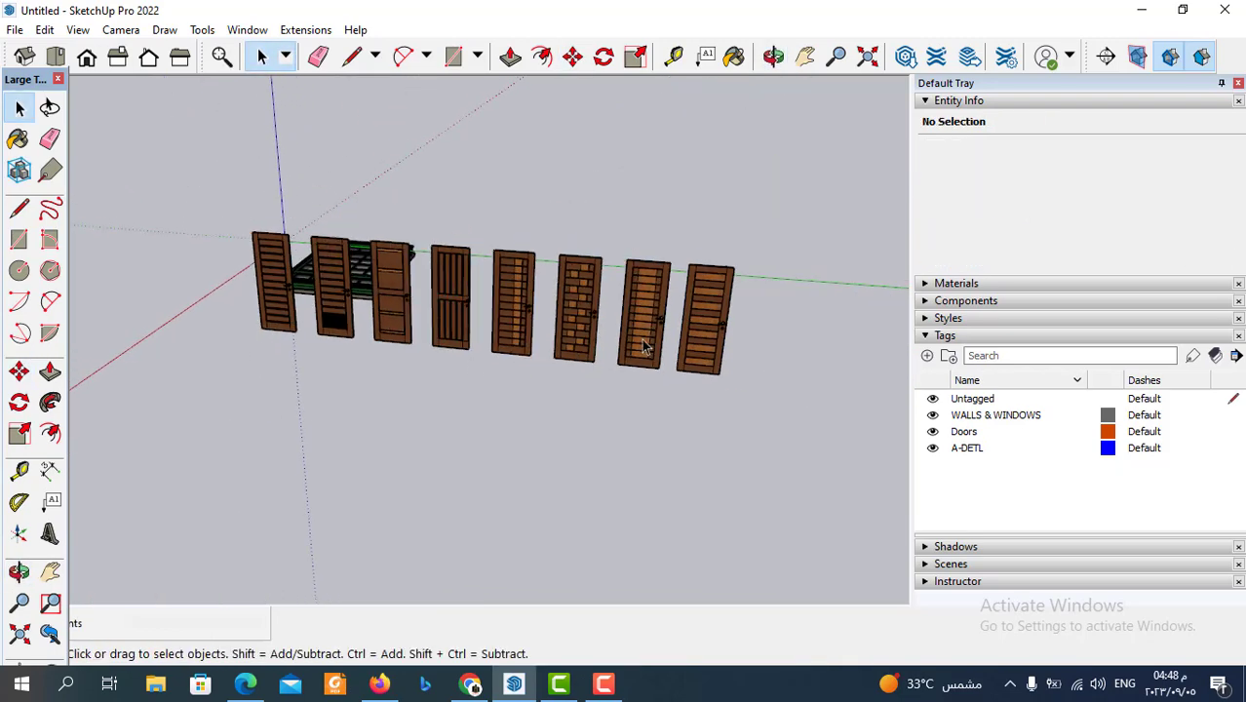
pyautogui.scroll(3, 766, 322)
pyautogui.moveTo(766, 322)
pyautogui.mouseDown(button='middle')
pyautogui.moveTo(690, 255)
pyautogui.moveTo(662, 300)
pyautogui.mouseUp(button='middle')
pyautogui.scroll(3, 618, 316)
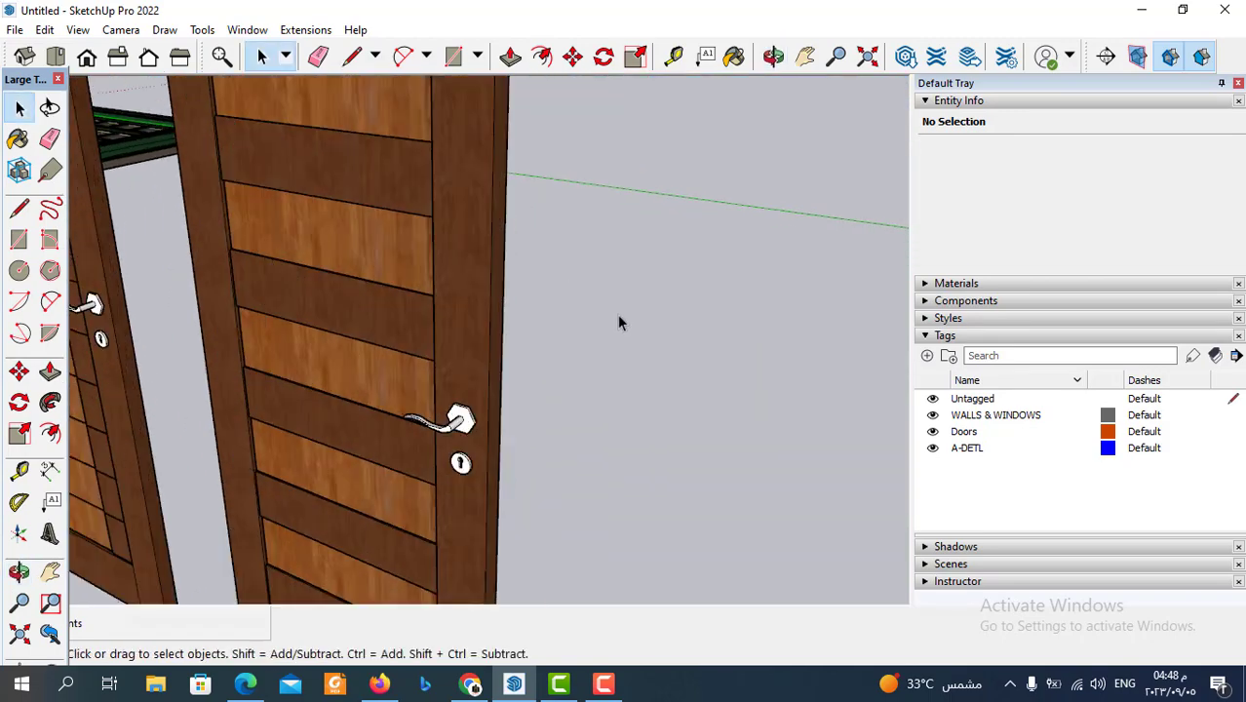
pyautogui.scroll(-3, 780, 376)
pyautogui.scroll(2, 651, 406)
pyautogui.scroll(-2, 745, 414)
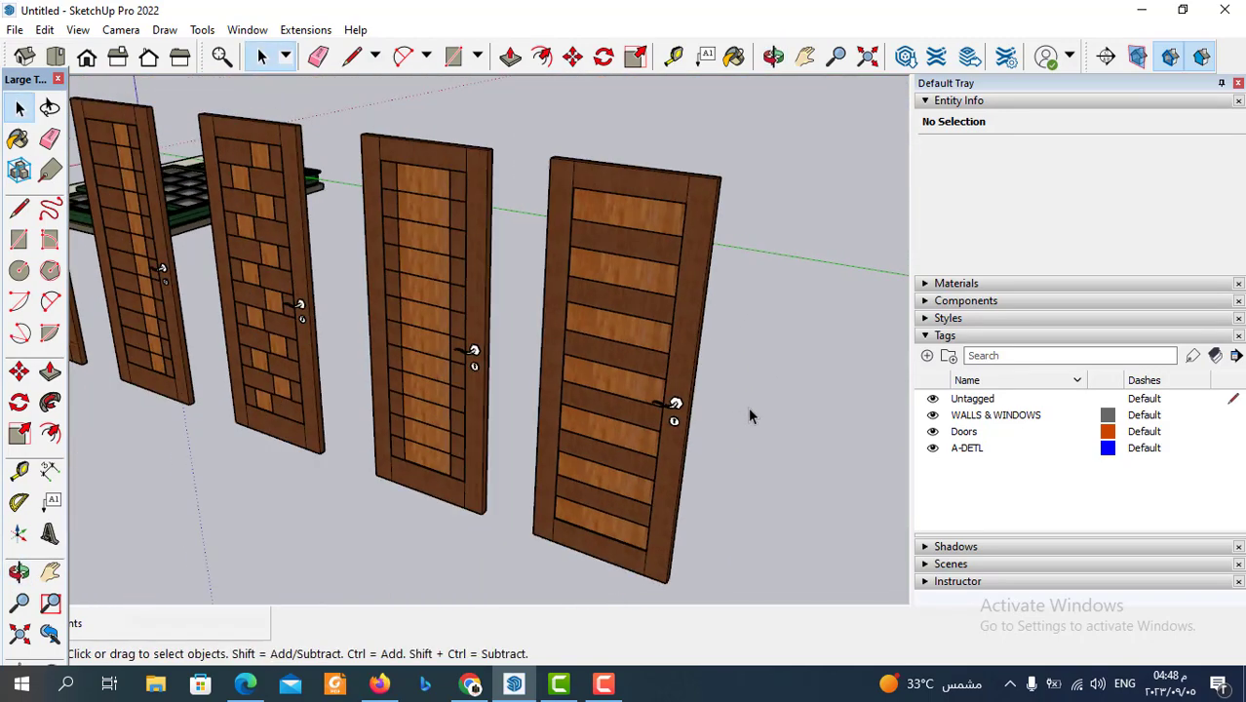
pyautogui.scroll(1, 509, 387)
pyautogui.scroll(2, 508, 387)
pyautogui.scroll(1, 546, 388)
pyautogui.scroll(-3, 601, 398)
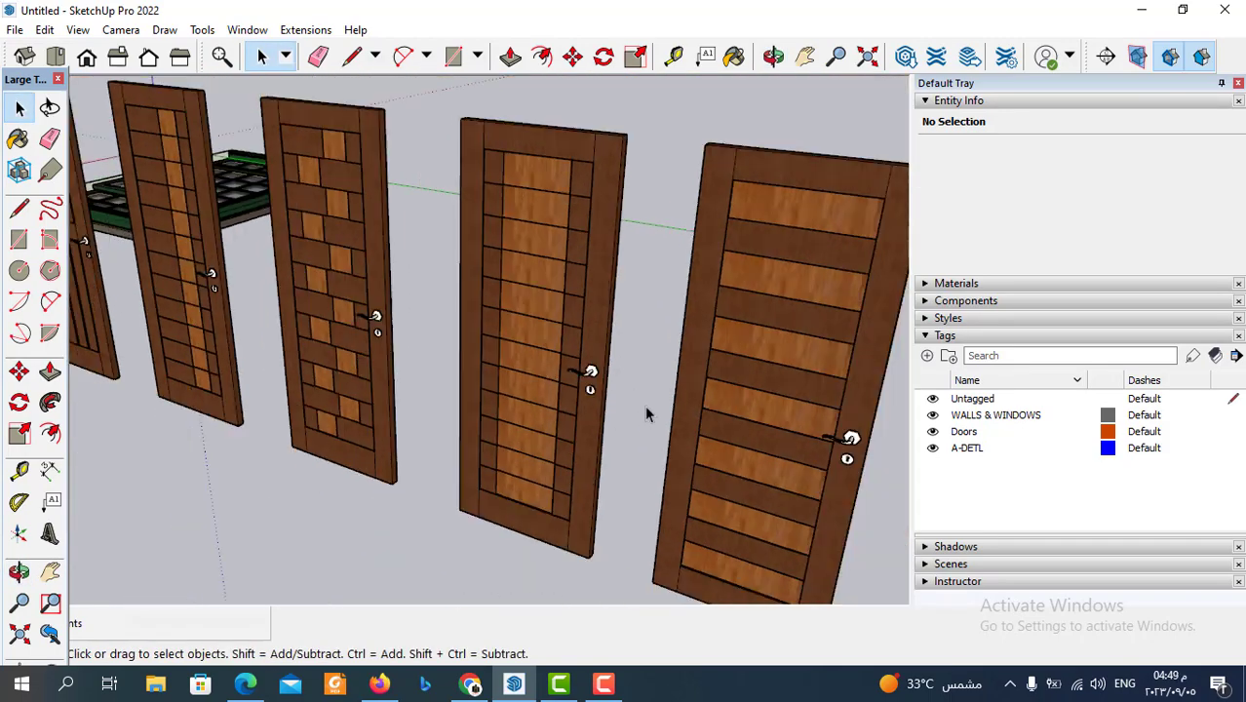
pyautogui.scroll(-1, 644, 404)
pyautogui.scroll(-3, 605, 393)
pyautogui.scroll(-2, 746, 411)
pyautogui.moveTo(503, 411); pyautogui.dragTo(738, 404, button='middle')
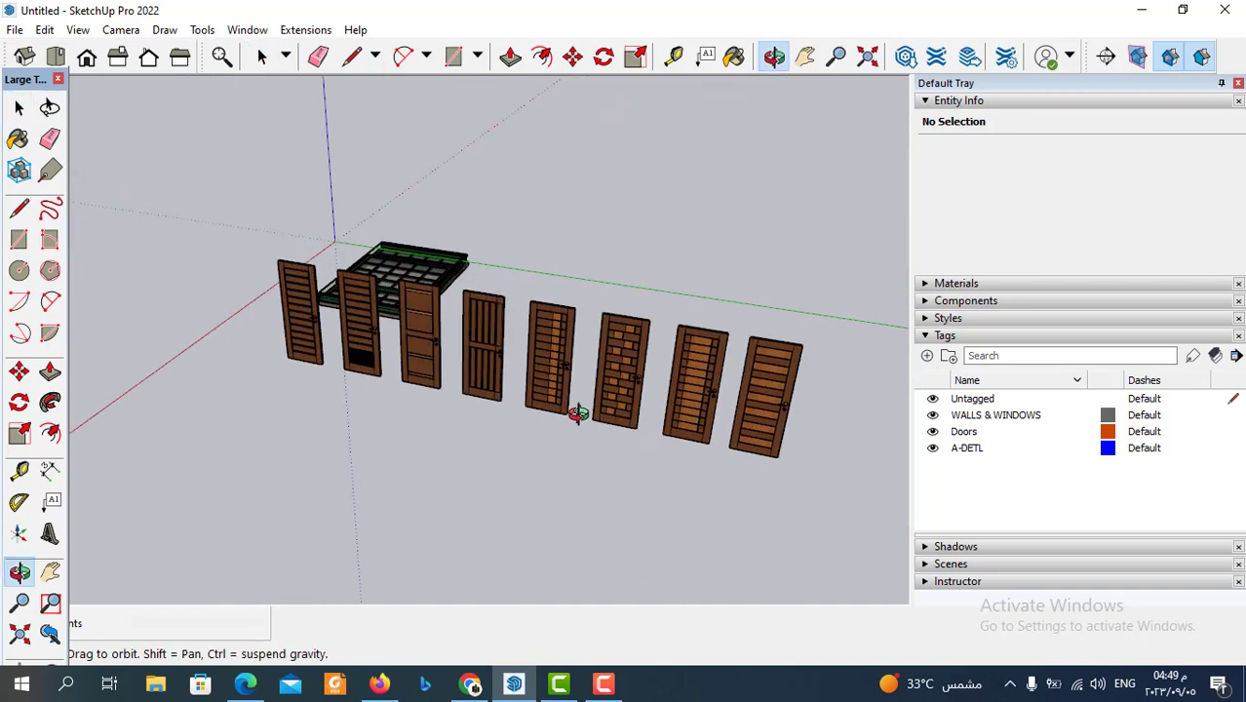
pyautogui.scroll(2, 835, 370)
pyautogui.scroll(-1, 836, 369)
pyautogui.scroll(1, 712, 410)
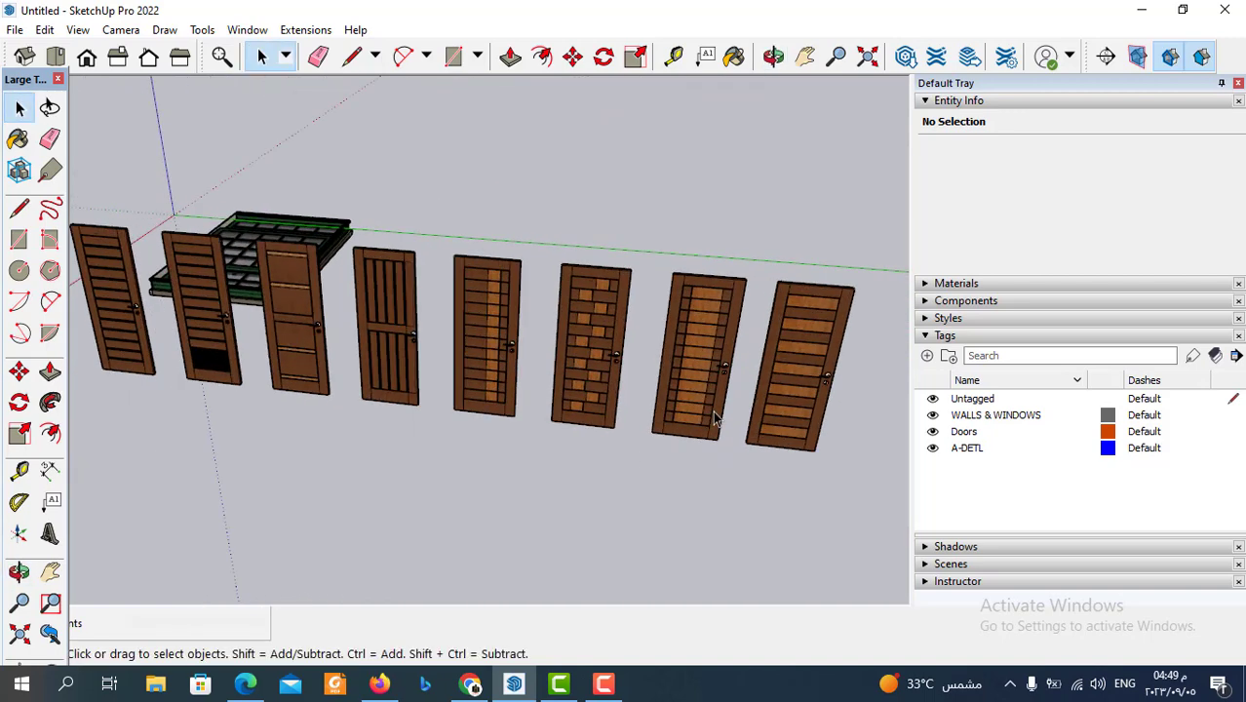
pyautogui.scroll(1, 712, 410)
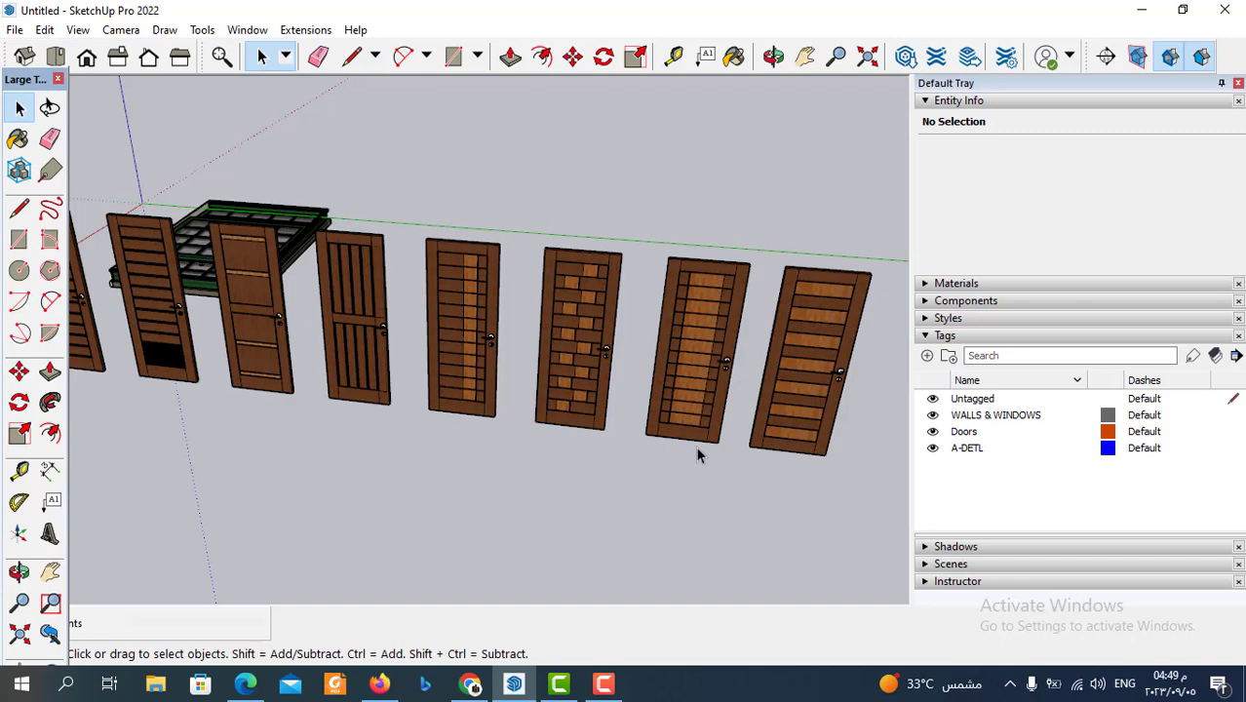
pyautogui.scroll(2, 747, 362)
pyautogui.scroll(-1, 506, 404)
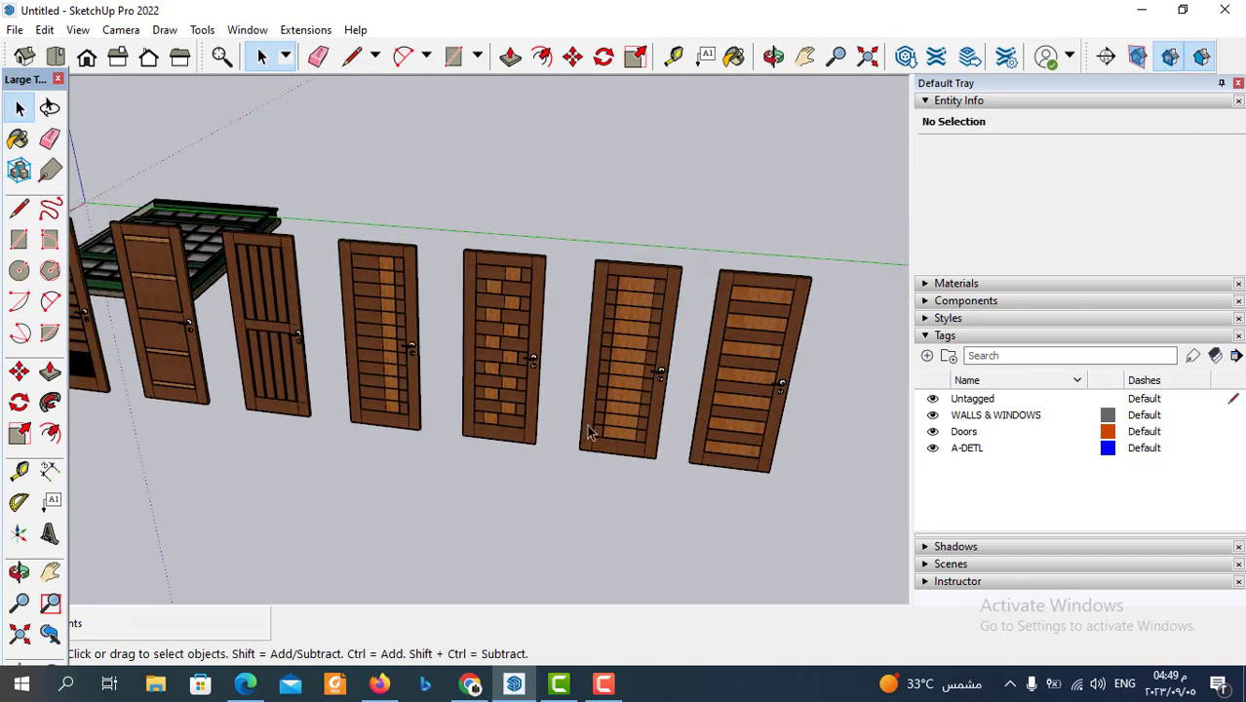